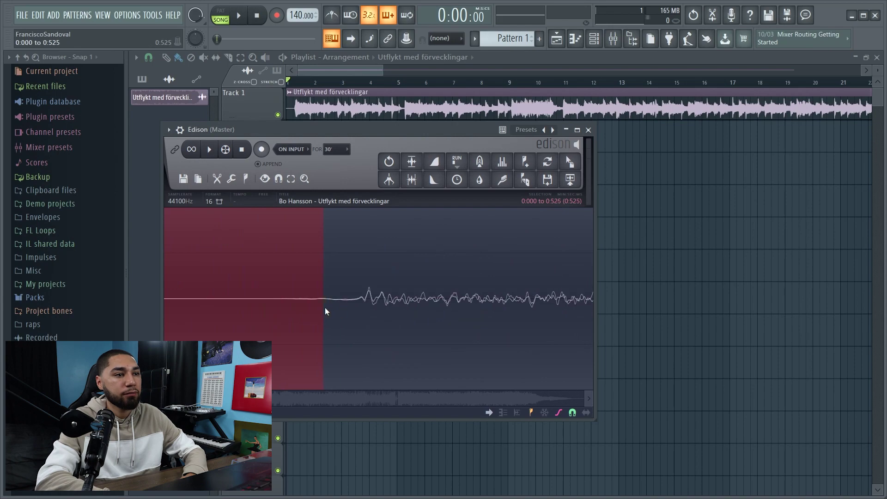
Delete the silence before the music starts in the Edison sample.
left_click_drag(359, 306, 461, 280)
key("Delete")
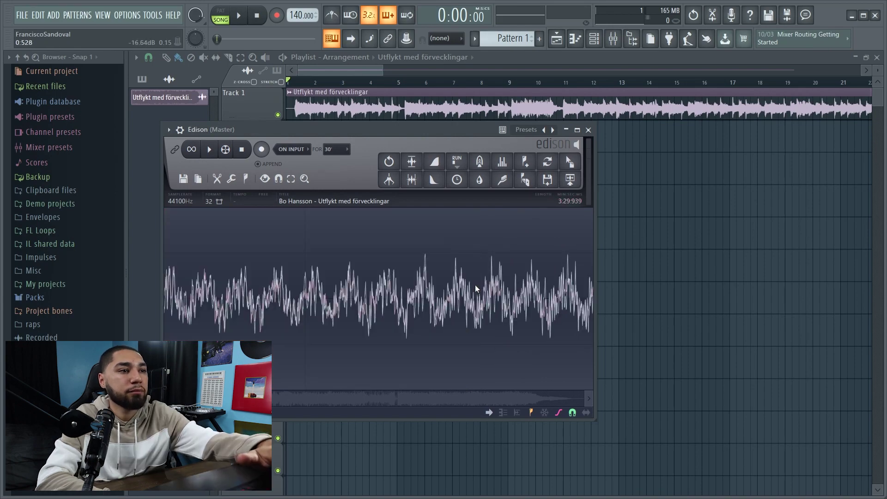
scroll(305, 275, "down", 5)
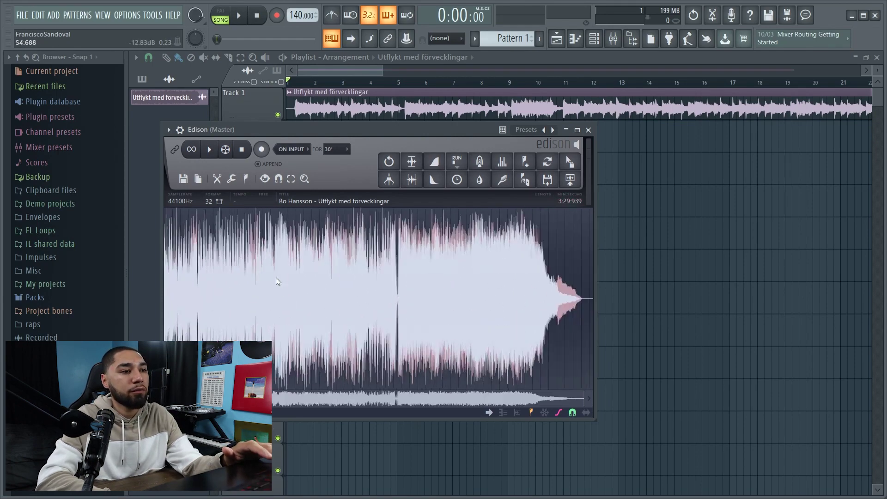
scroll(276, 277, "up", 3)
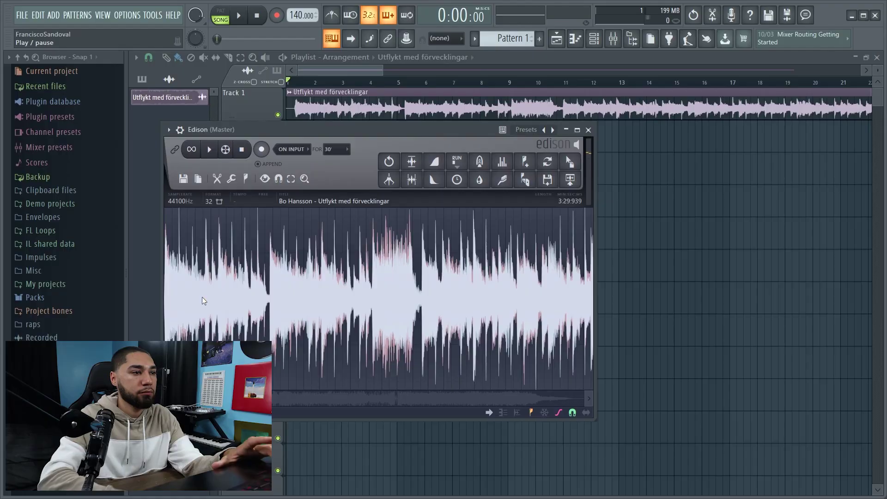
Audition the sample to find where its first phrase ends, select 0:000 to 6:820, and play that selection.
key("space")
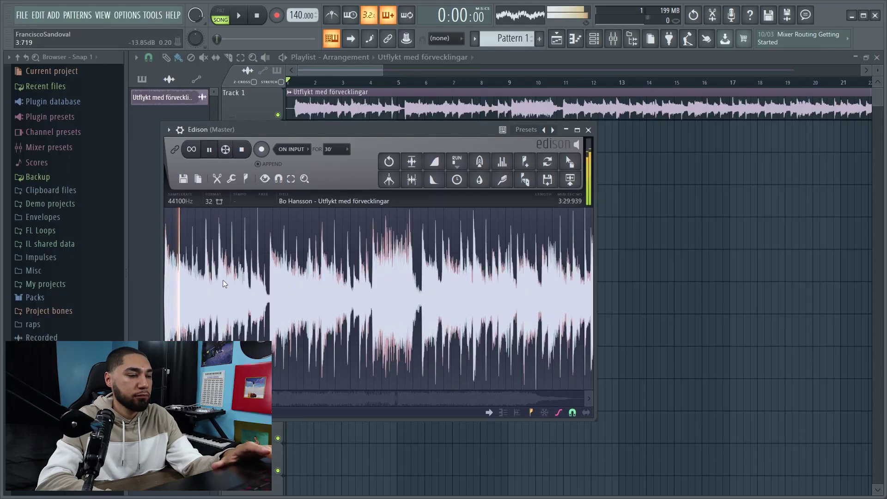
left_click(271, 292)
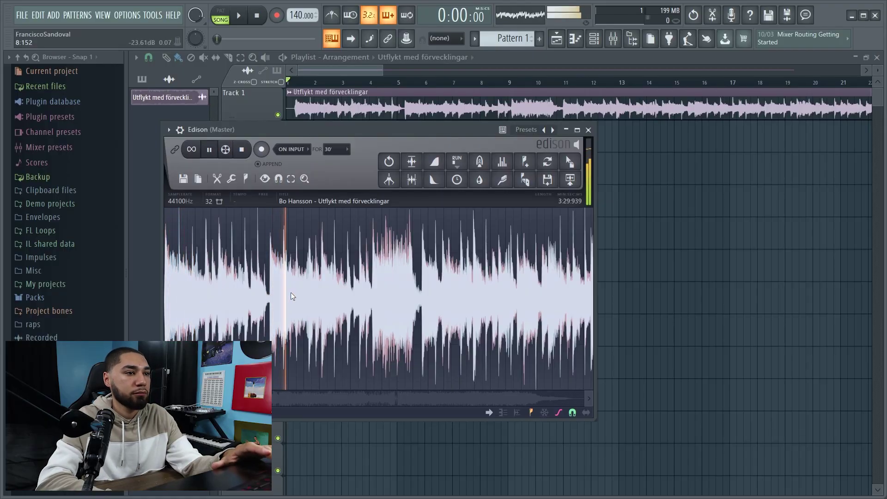
key("space")
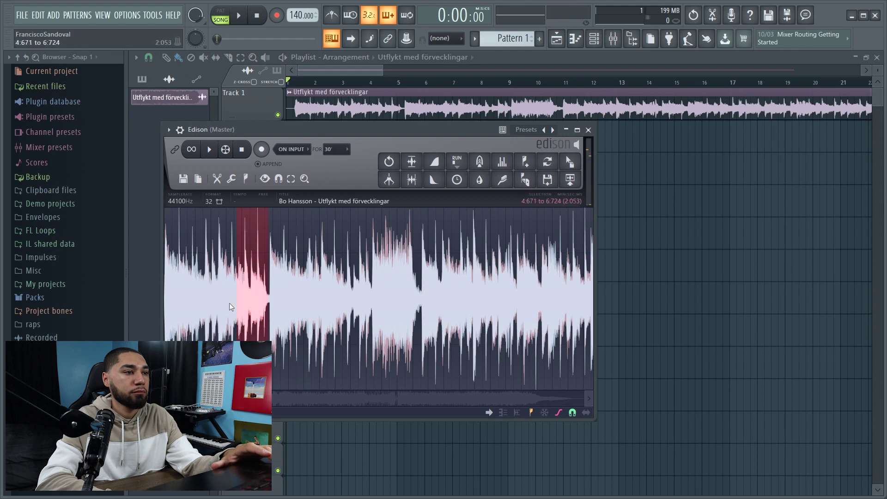
left_click(165, 303, "shift")
scroll(165, 303, "up", 5)
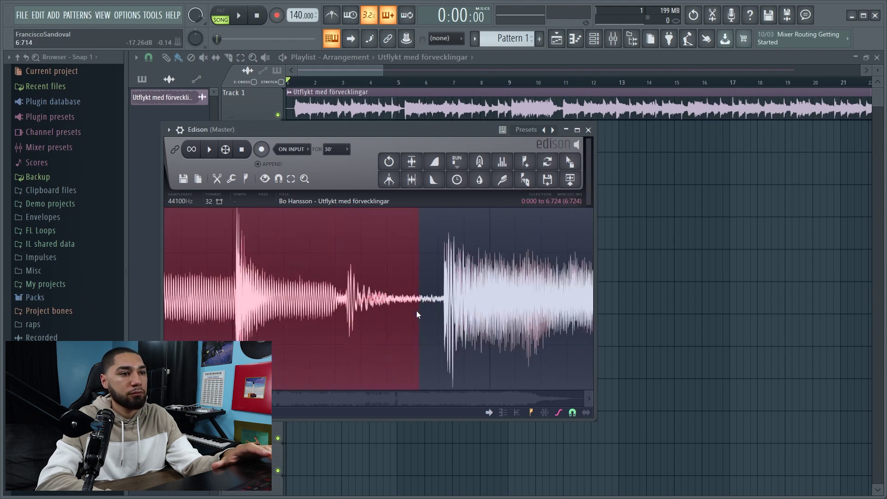
scroll(442, 316, "up", 4)
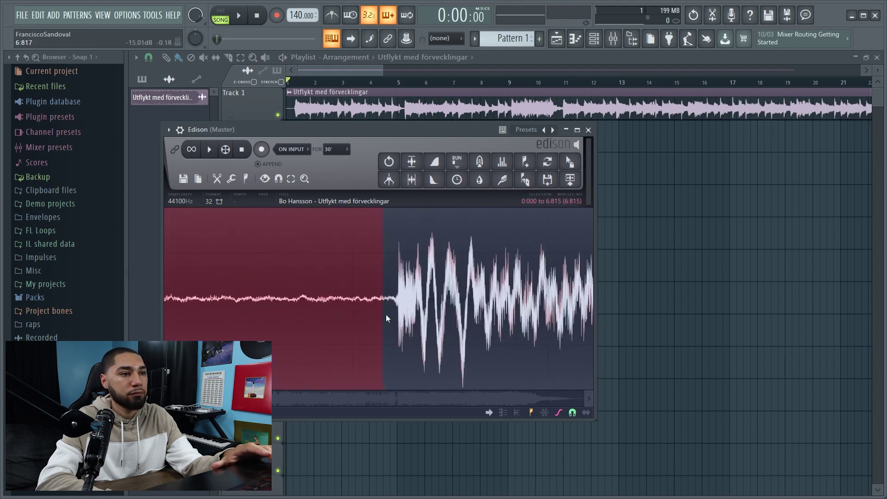
scroll(393, 309, "down", 5)
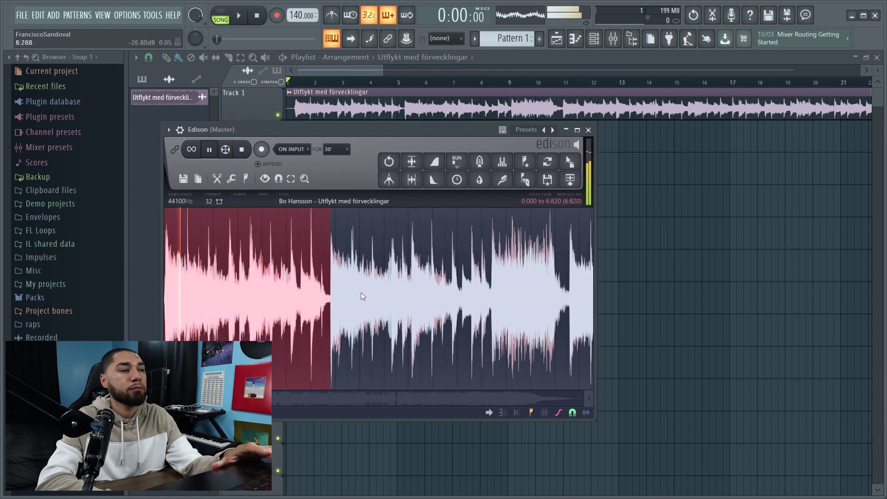
key("space")
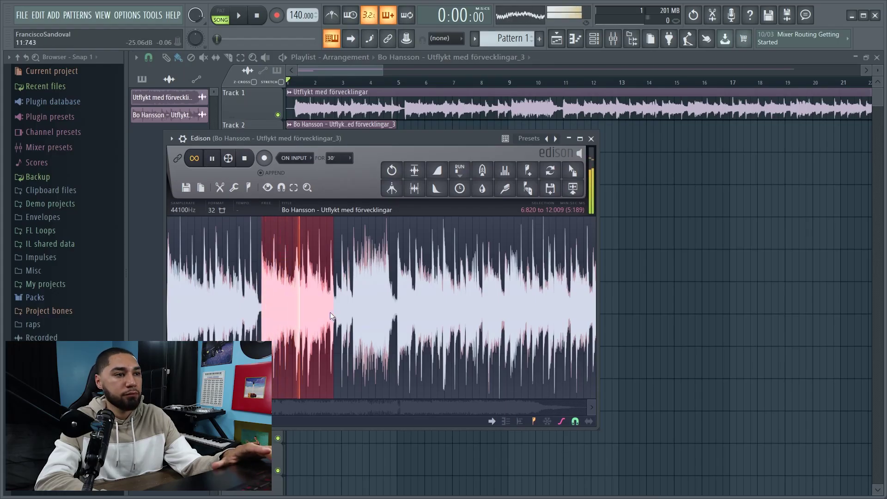
Extend the second phrase's selection to 6:820–13:398 and send it to the playlist as an audio clip.
scroll(328, 312, "up", 2)
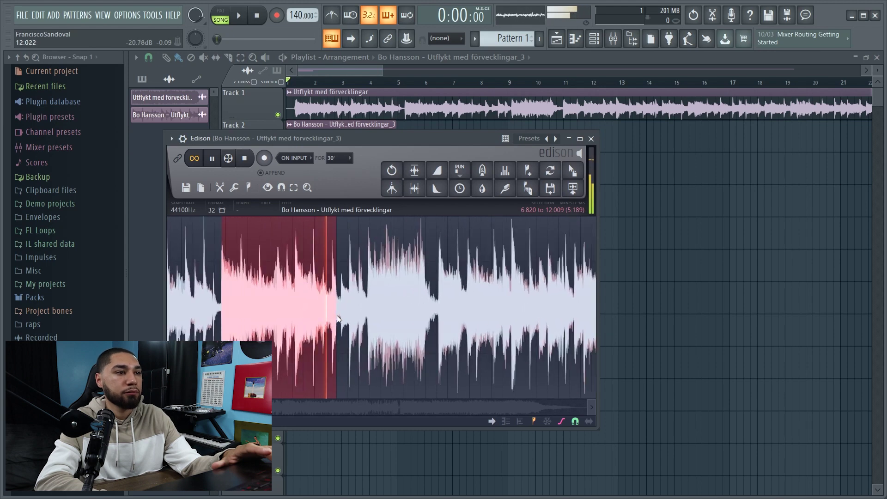
left_click_drag(336, 312, 367, 310)
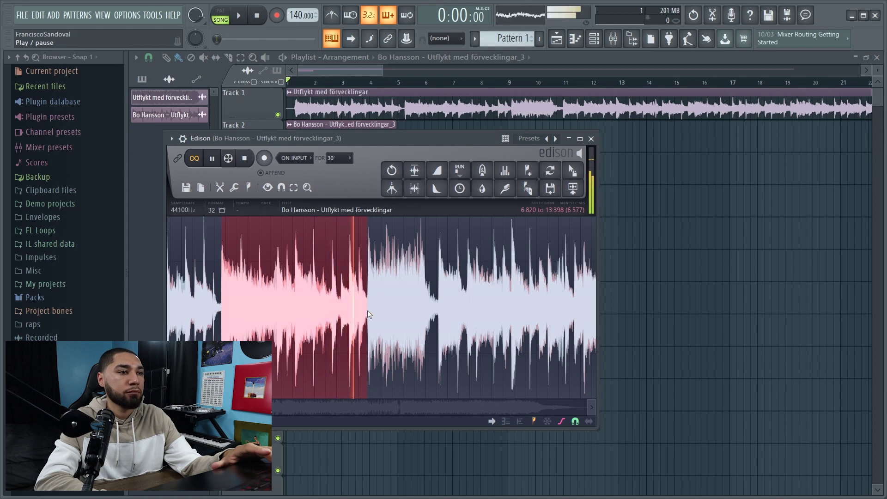
key("space")
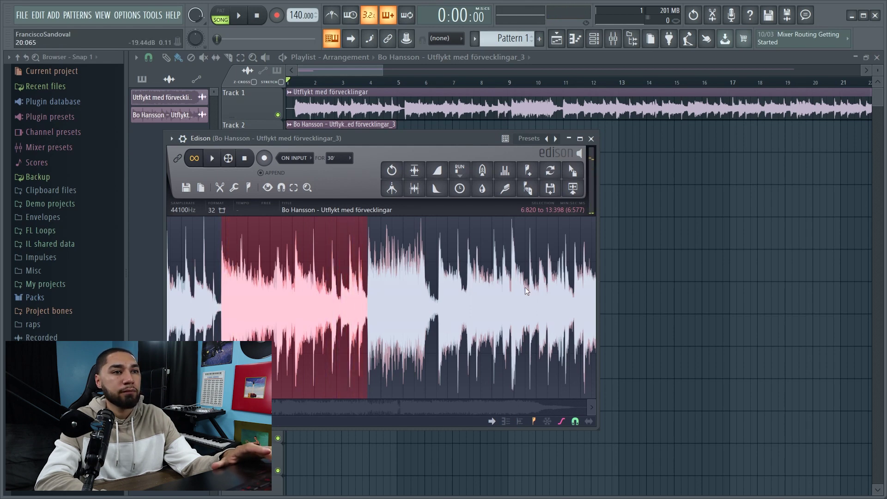
left_click(573, 190)
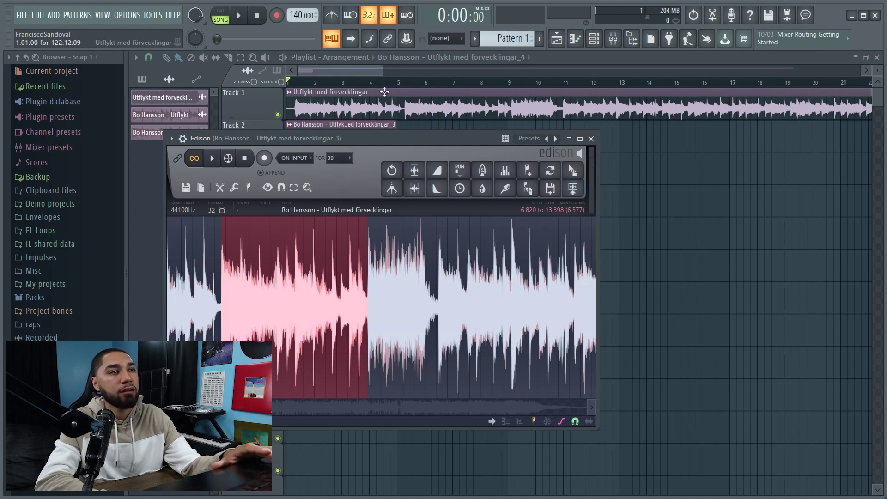
Close the Edison window and delete the full-length song clip from Track 1.
left_click(591, 139)
scroll(560, 160, "down", 2)
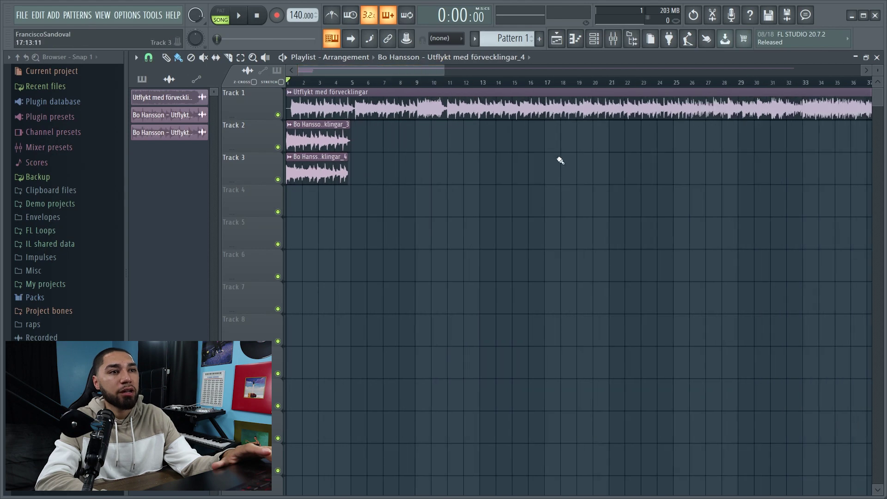
right_click(655, 109)
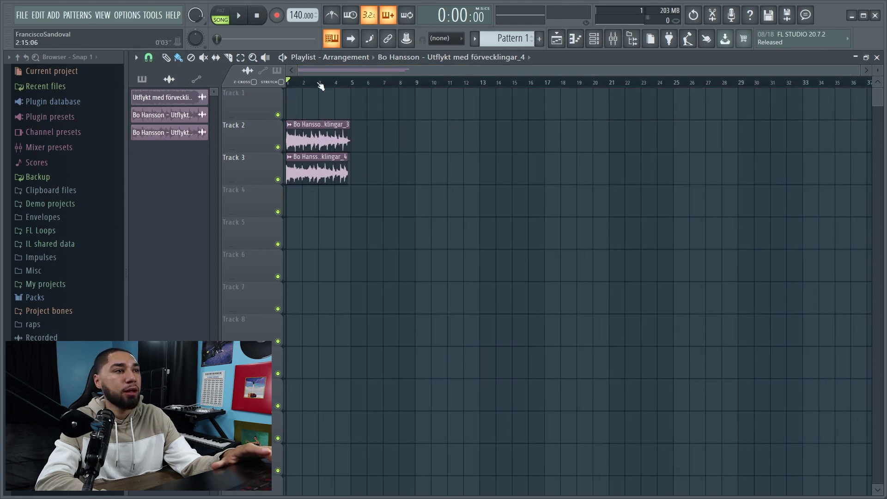
Solo Track 2 and run tempo detection on its clip, accepting the estimated 140.752 BPM.
right_click(277, 147)
scroll(432, 142, "up", 6)
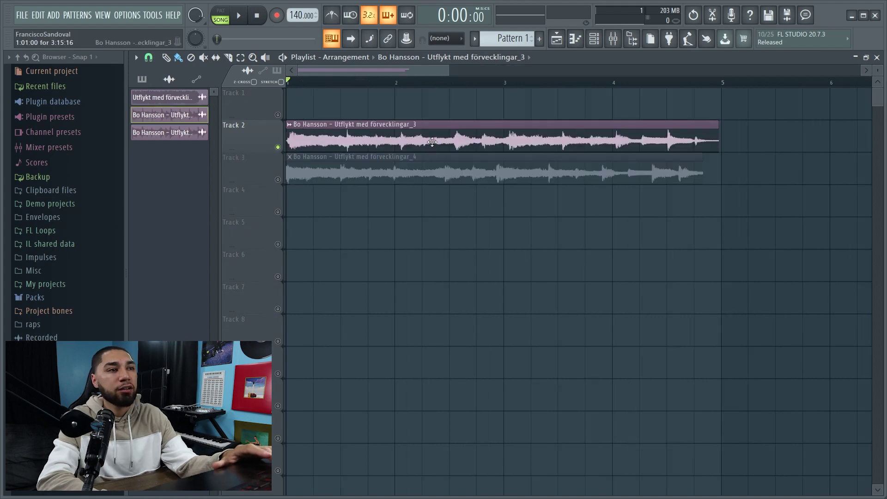
double_click(431, 142)
right_click(367, 380)
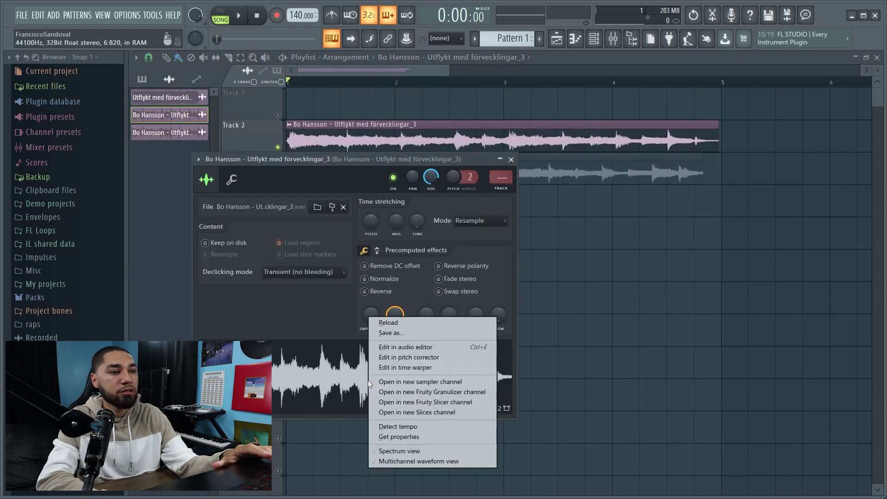
left_click(399, 427)
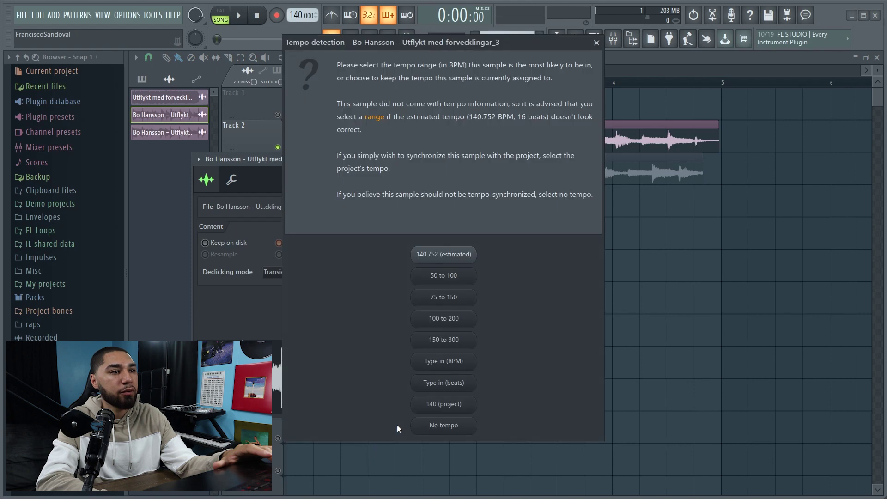
left_click(430, 262)
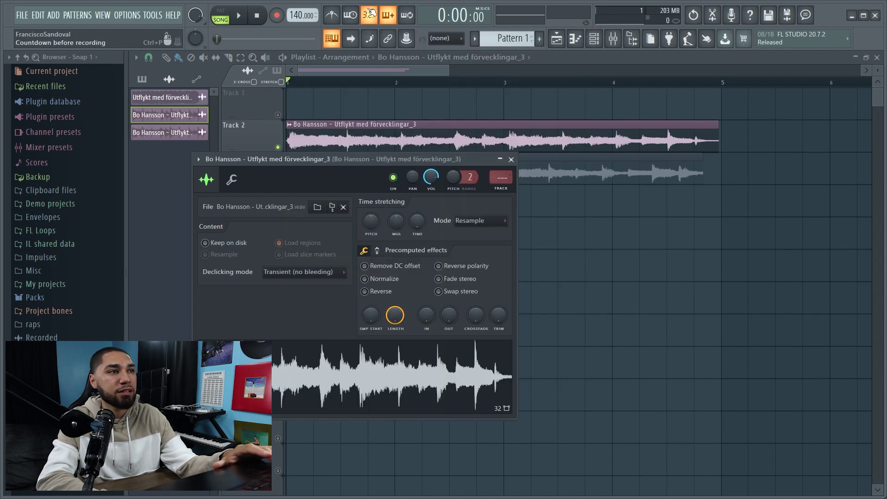
Turn on the metronome, raise the project tempo to 154 BPM, and play the Track 2 clip against it.
left_click(332, 17)
key("space")
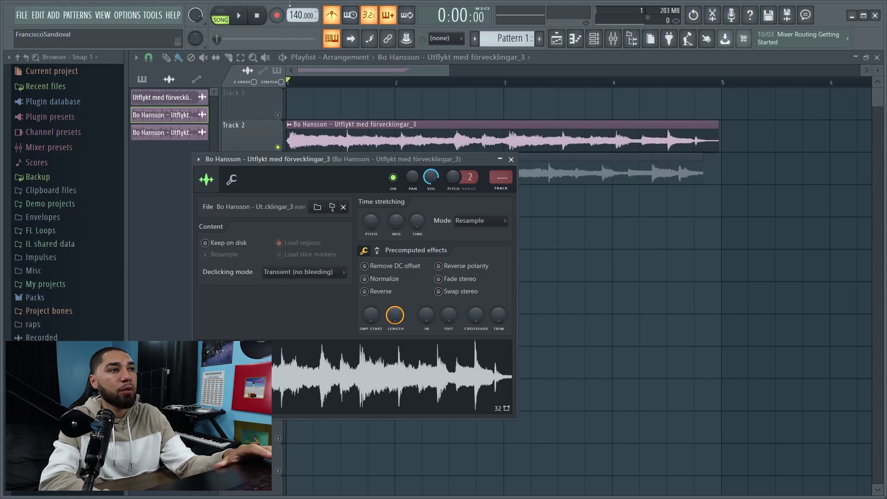
left_click_drag(301, 15, 301, 9)
key("space")
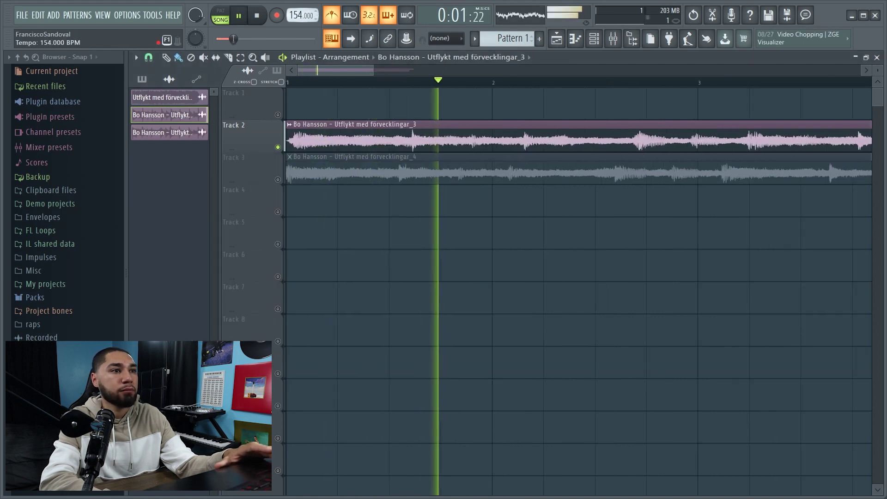
Return the project tempo to 140 BPM, then raise it to 157 BPM while checking the time-stretched Track 2 clip.
left_click_drag(301, 15, 296, 9)
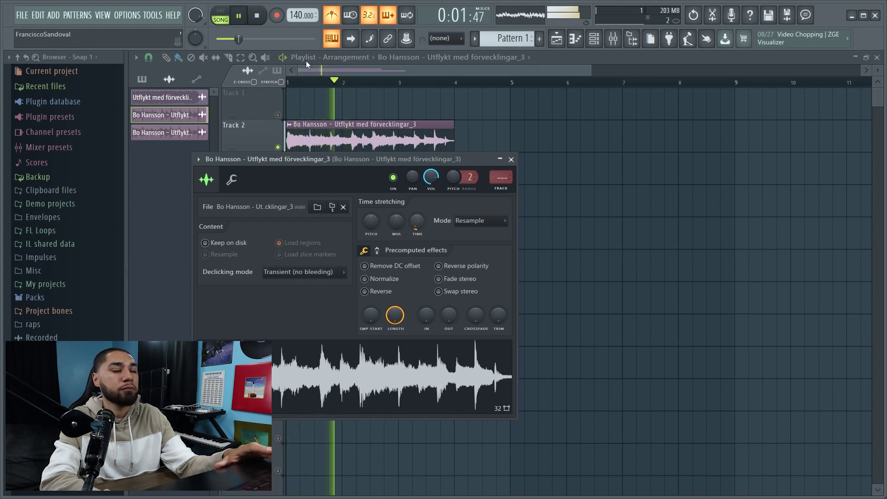
key("space")
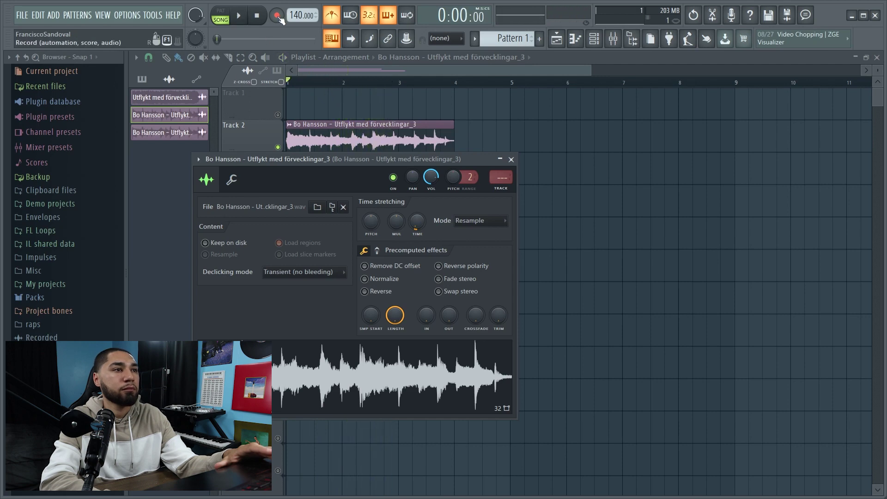
scroll(296, 12, "up", 4)
key("space")
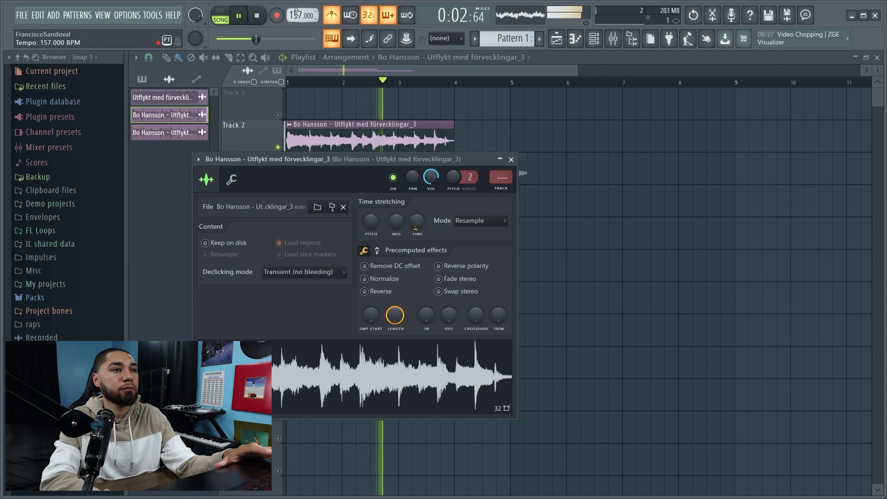
key("space")
Solo Track 3, open its clip's settings, and time-stretch the clip to four bars during playback.
key("space")
key("ctrl+alt+c")
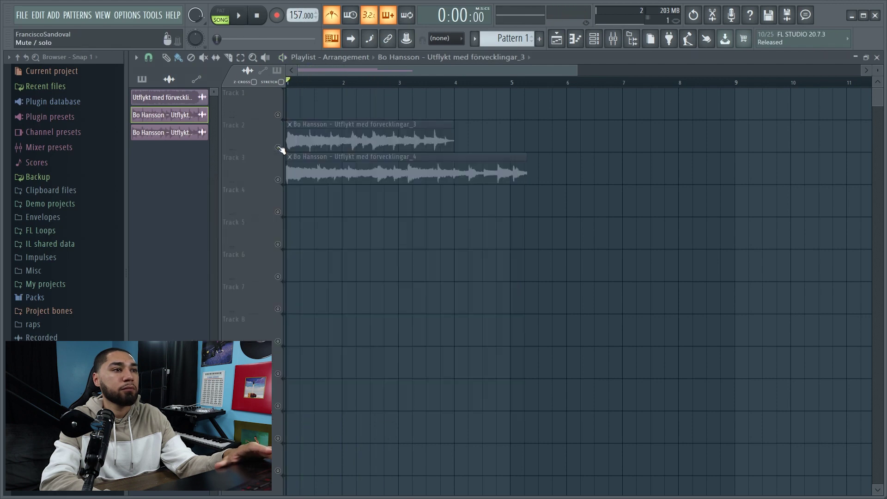
double_click(337, 173)
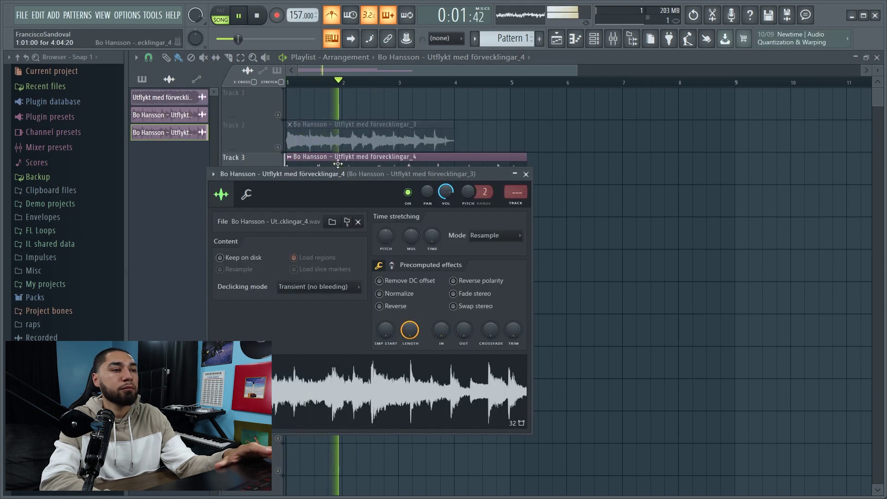
left_click_drag(430, 243, 430, 237)
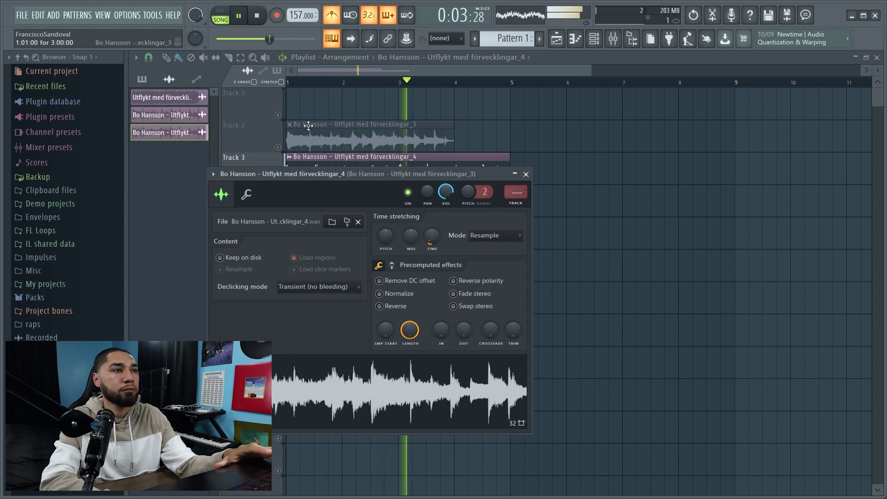
Restart playback and raise the project tempo to 161 BPM while the Track 3 clip plays.
key("space")
key("space")
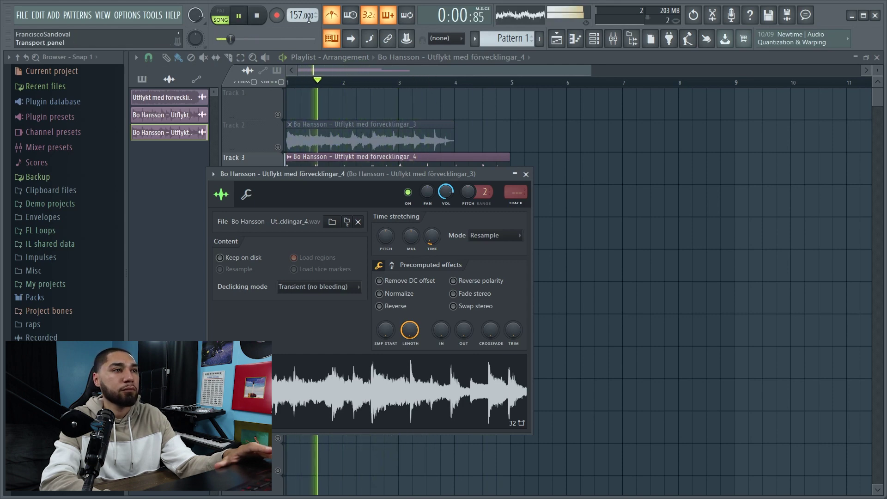
scroll(292, 15, "up", 1)
scroll(292, 15, "up", 3)
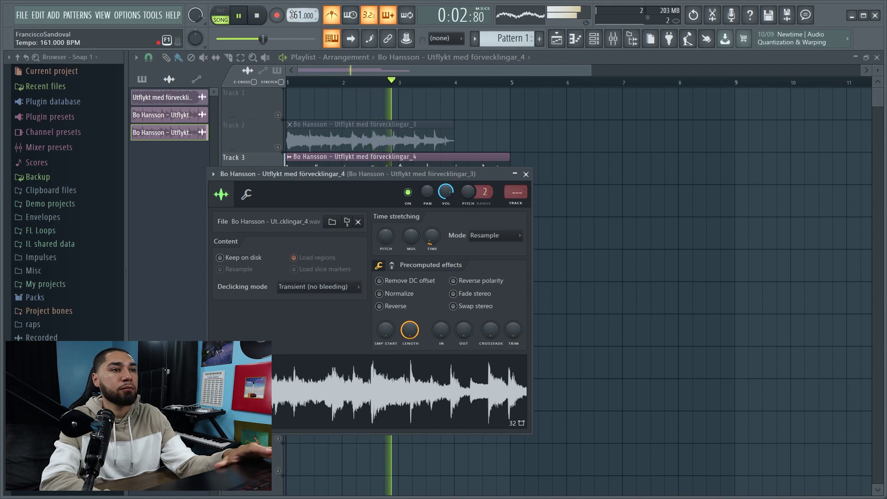
scroll(292, 15, "up", 2)
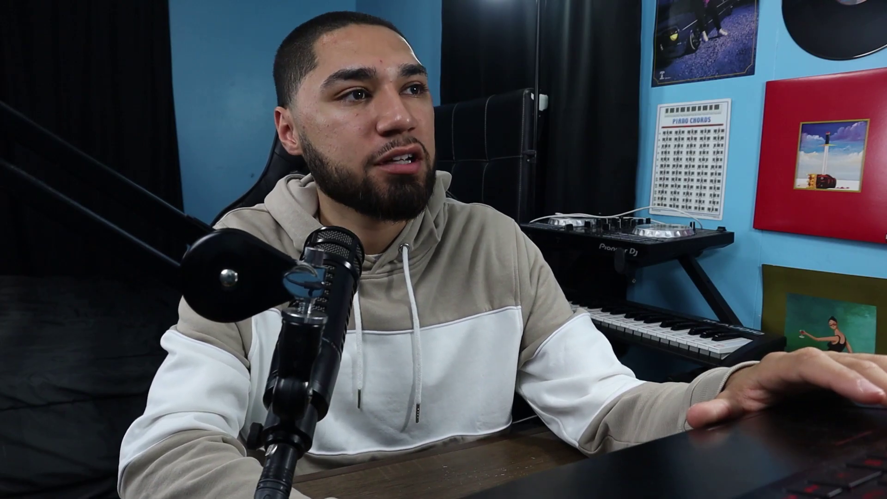
Examine how the Track 1 clip's transients line up with the bar grid, placing the playhead midway through bar 3.
mouse_move(383, 71)
left_mouse_down()
mouse_move(364, 72)
mouse_move(403, 72)
mouse_move(330, 73)
mouse_move(391, 72)
left_mouse_up()
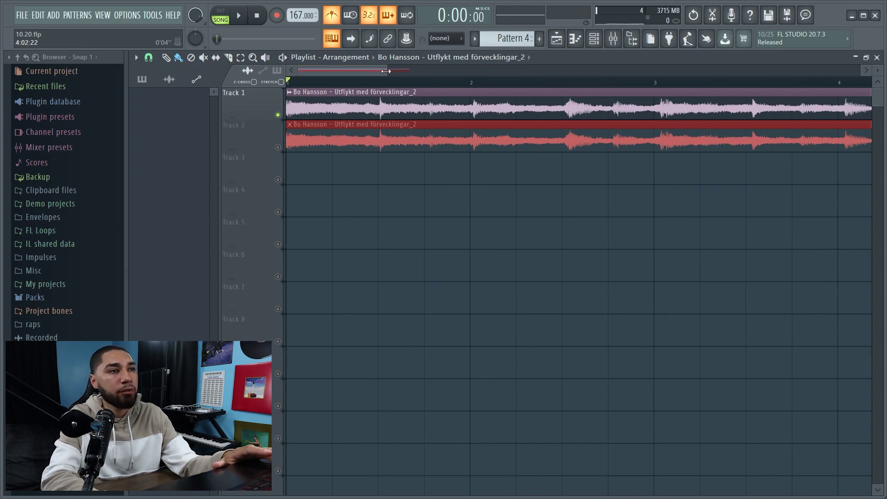
left_click(353, 84)
scroll(409, 76, "right", 4)
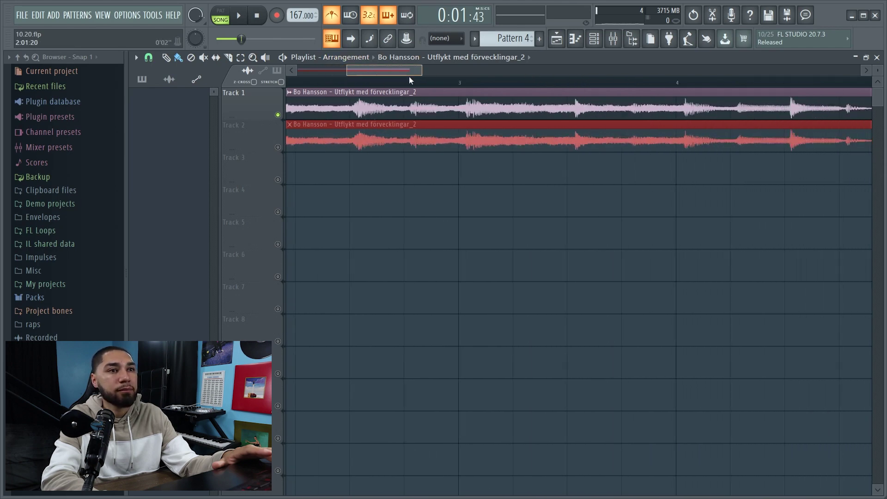
left_click(394, 81)
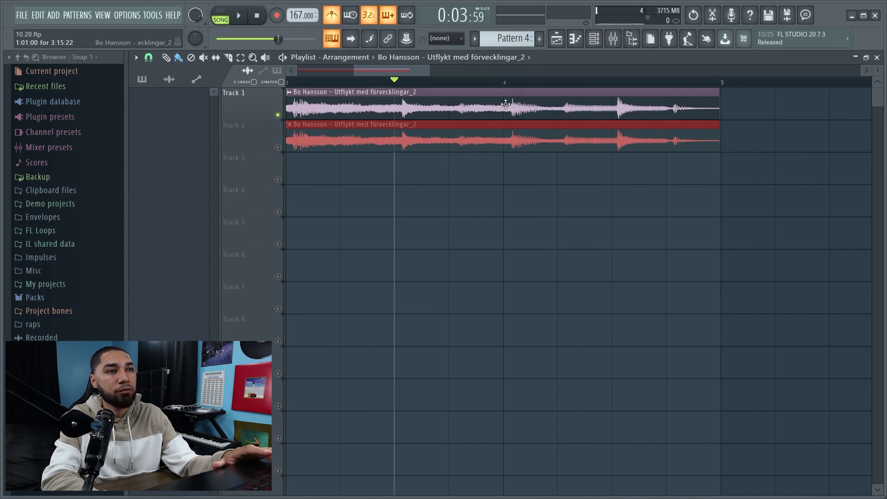
left_click_drag(402, 73, 281, 70)
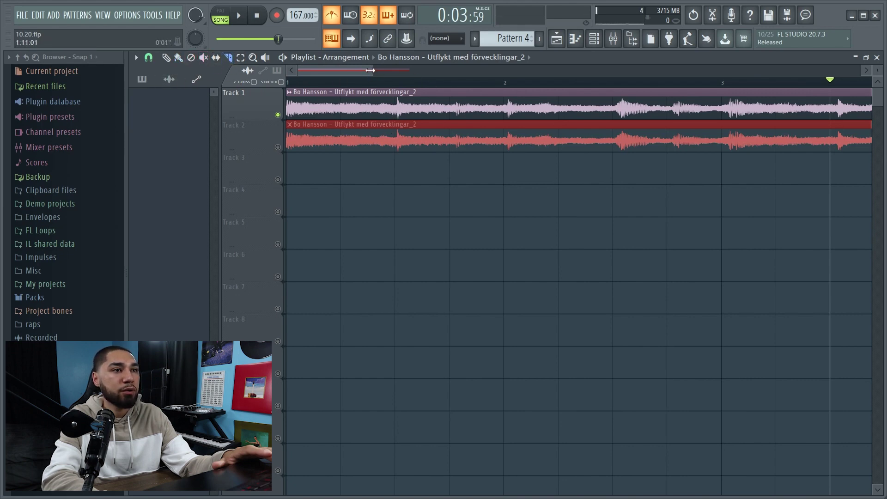
Set playlist snapping to none and slip the second Track 1 slice's audio so its transient lines up with bar 2.
left_click_drag(371, 70, 347, 70)
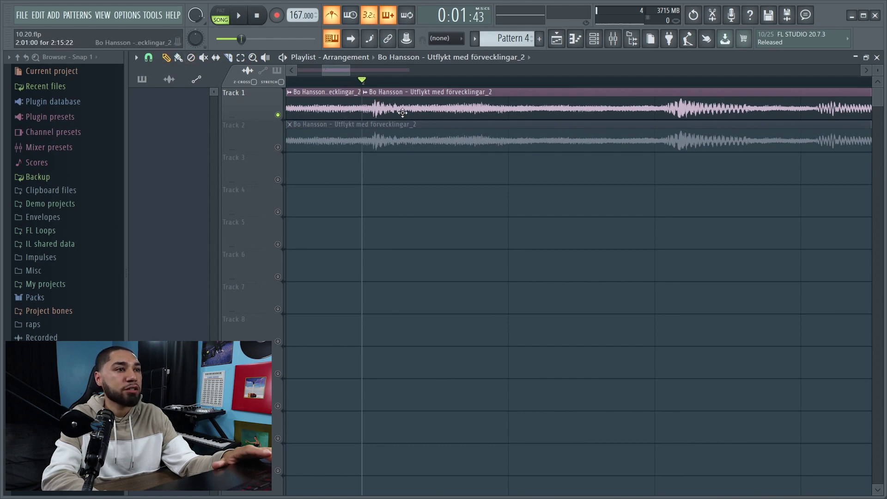
left_click(150, 60)
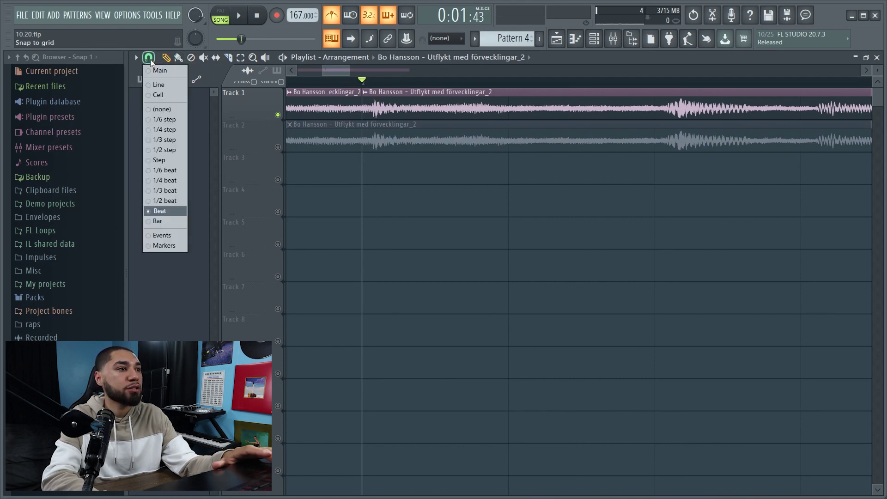
left_click(167, 110)
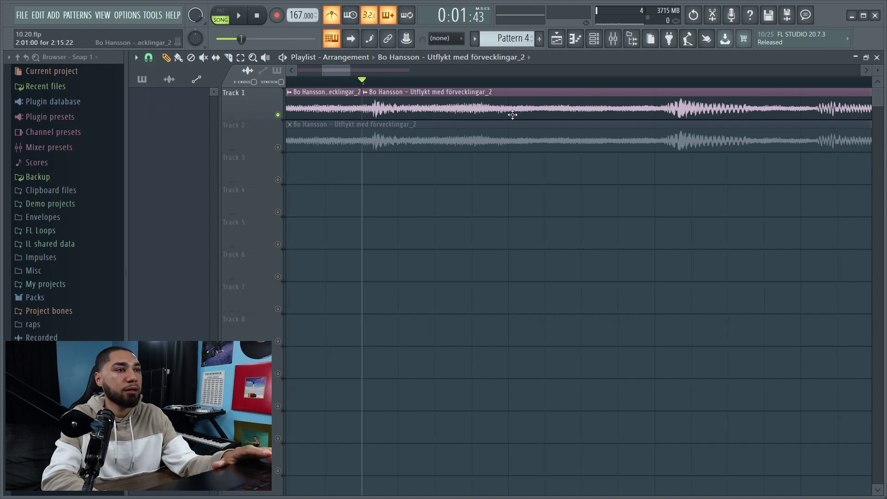
left_click_drag(343, 70, 328, 70)
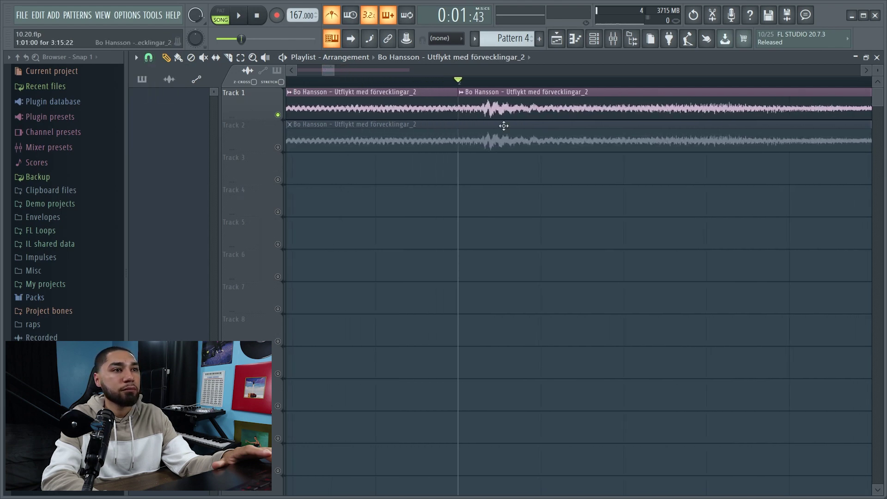
left_click_drag(477, 112, 459, 109)
left_click_drag(385, 113, 417, 113)
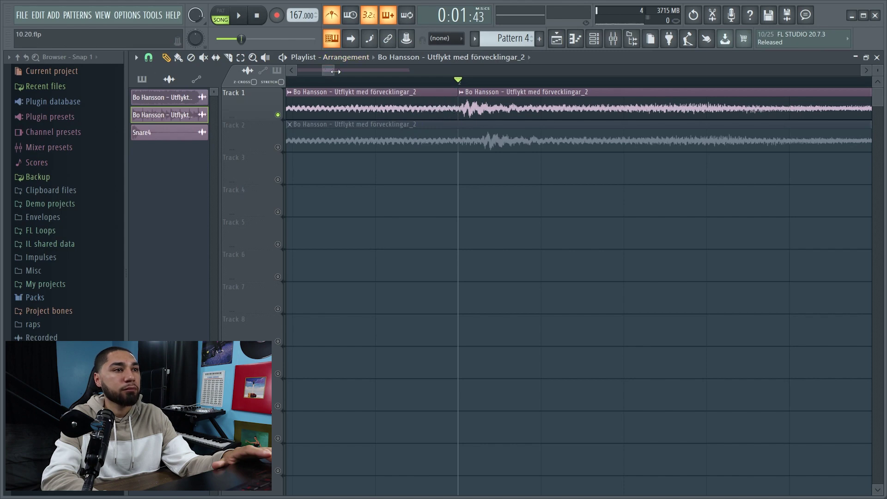
Place the playhead at bar 3 and move the third Track 1 slice so its first transient starts there.
left_click_drag(335, 71, 365, 73)
left_click(723, 82)
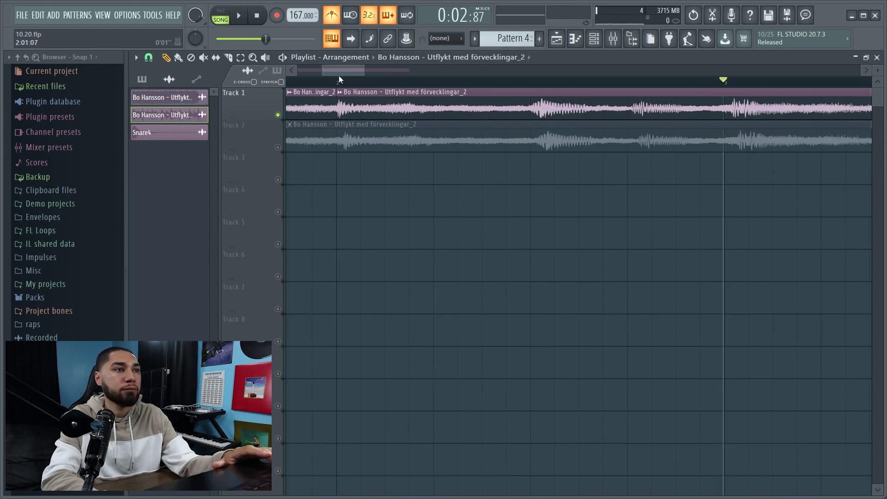
left_click_drag(324, 71, 352, 73)
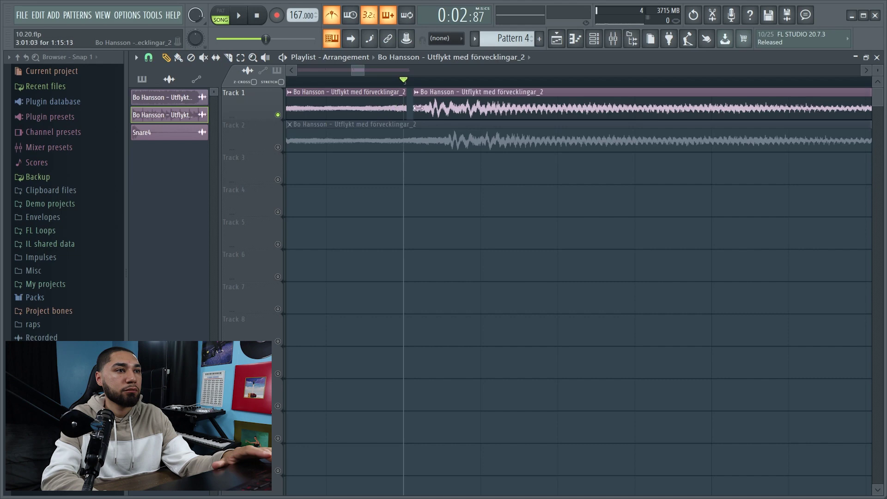
left_click_drag(355, 112, 352, 111)
left_click_drag(462, 109, 455, 109)
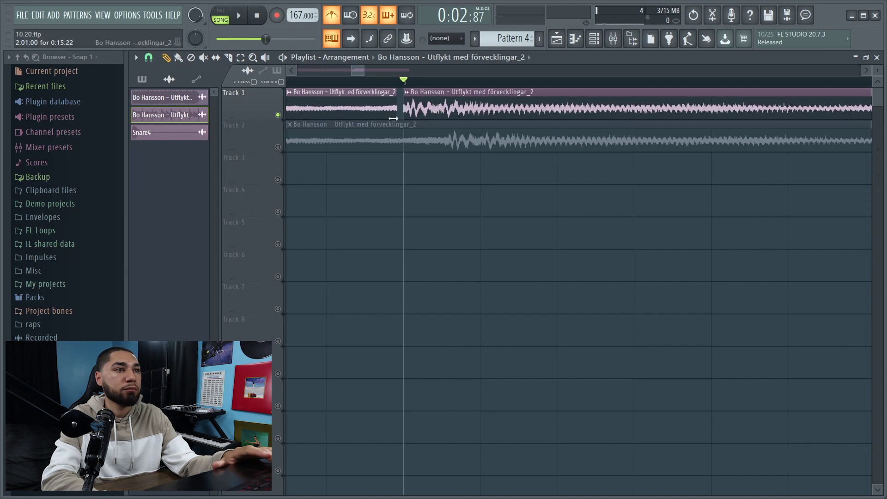
left_click_drag(364, 71, 314, 73)
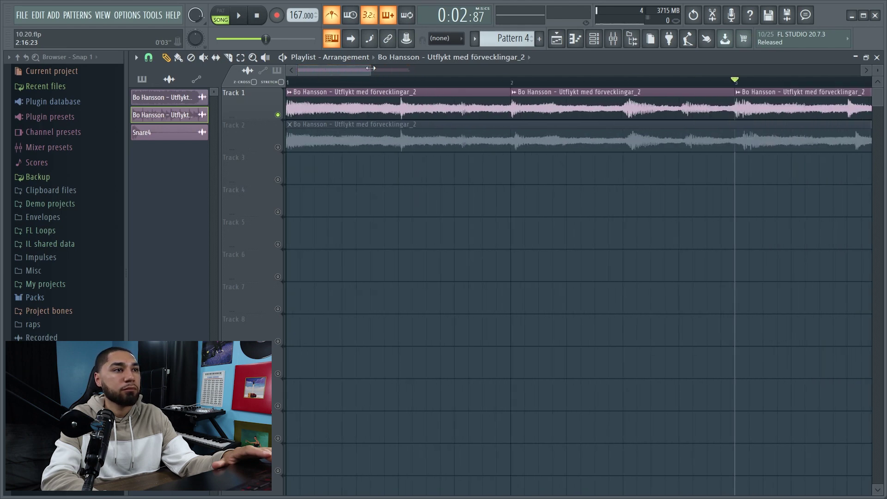
left_click_drag(371, 71, 493, 70)
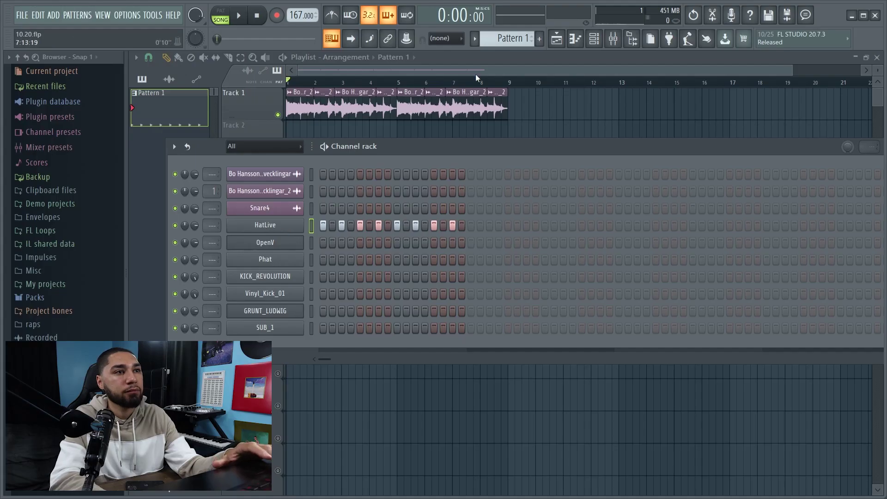
Place Pattern 1 on Track 2 at bar 1 and open the HatLive channel's piano roll during playback.
key("F6")
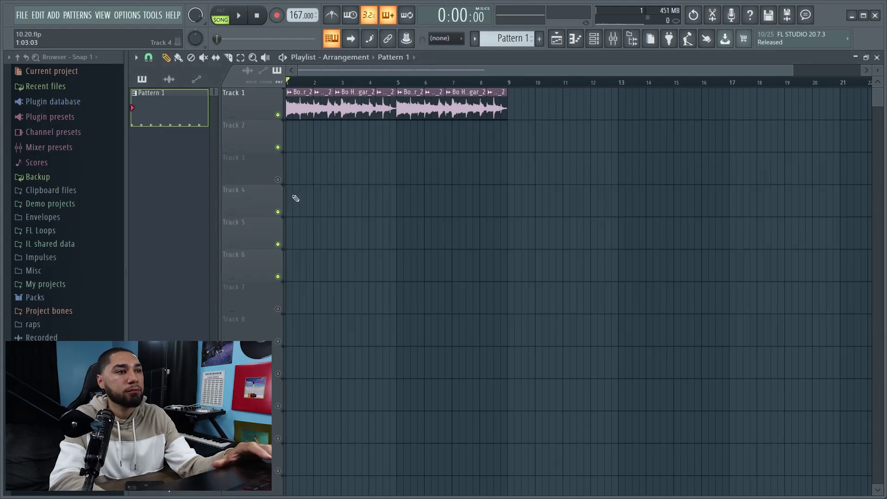
left_click(324, 143)
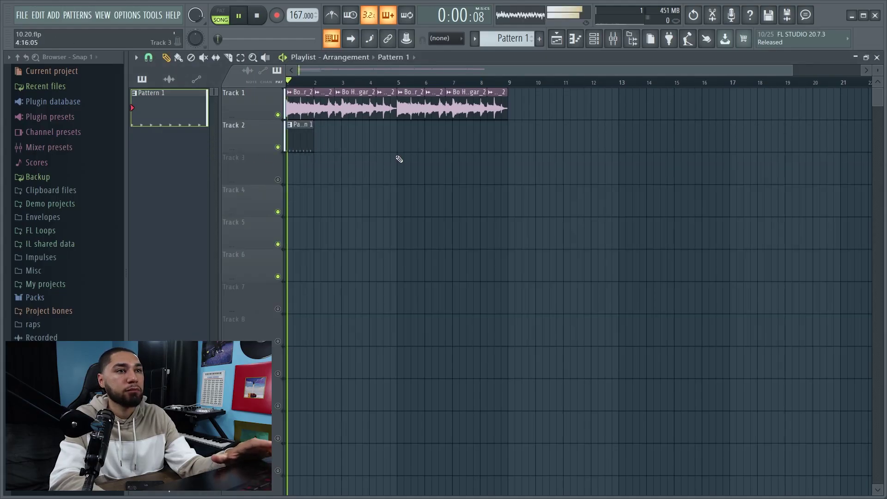
left_click(594, 38)
right_click(295, 225)
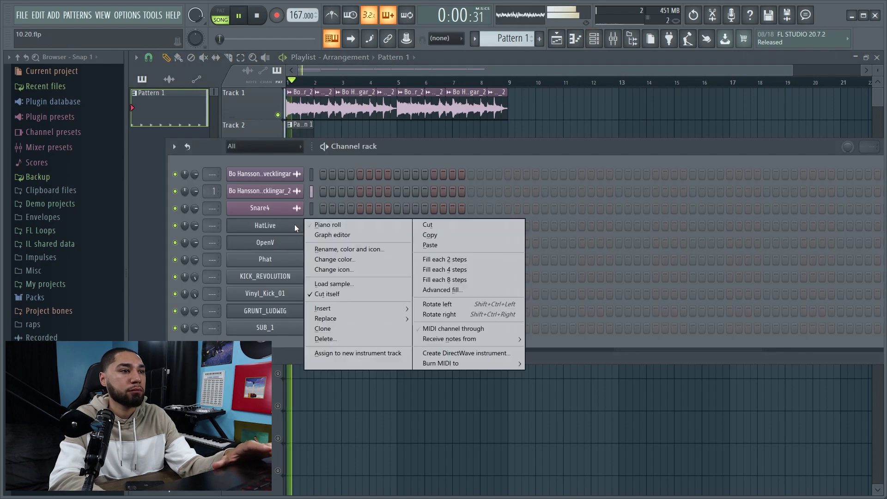
left_click(311, 224)
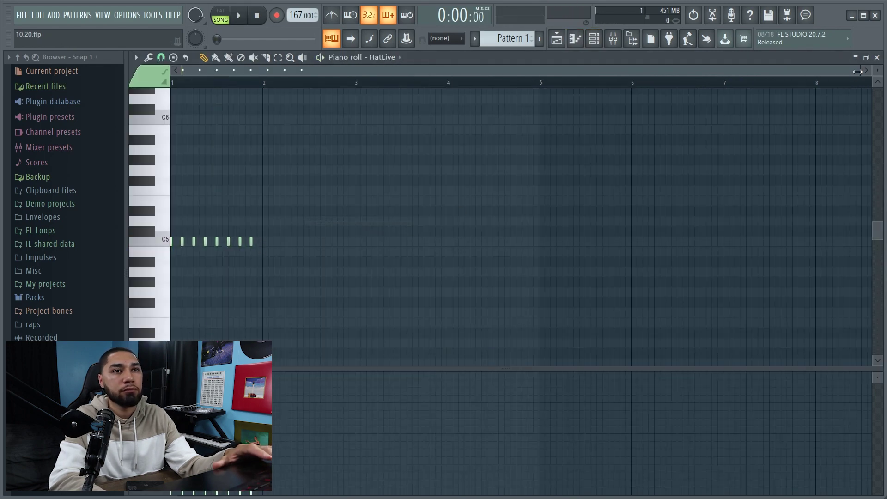
Repeat the HatLive C5 notes back to back with alternating velocities until they fill eight bars.
left_click_drag(857, 71, 393, 92)
key("space")
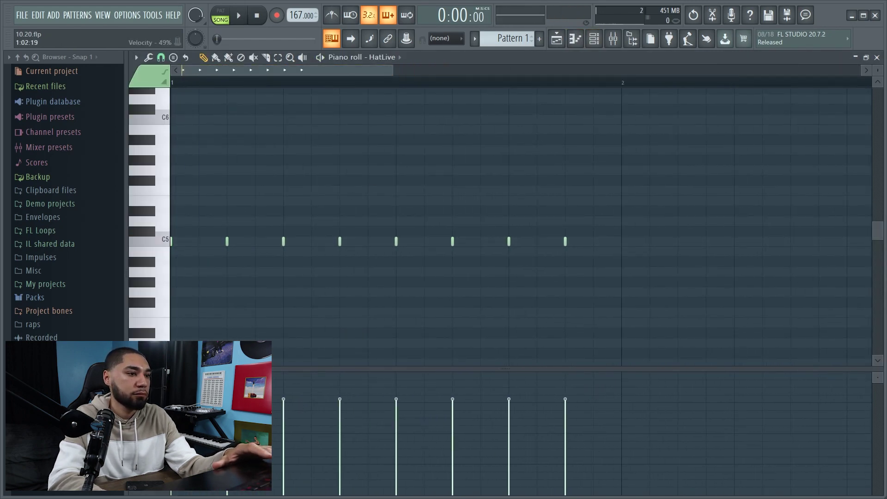
key("space")
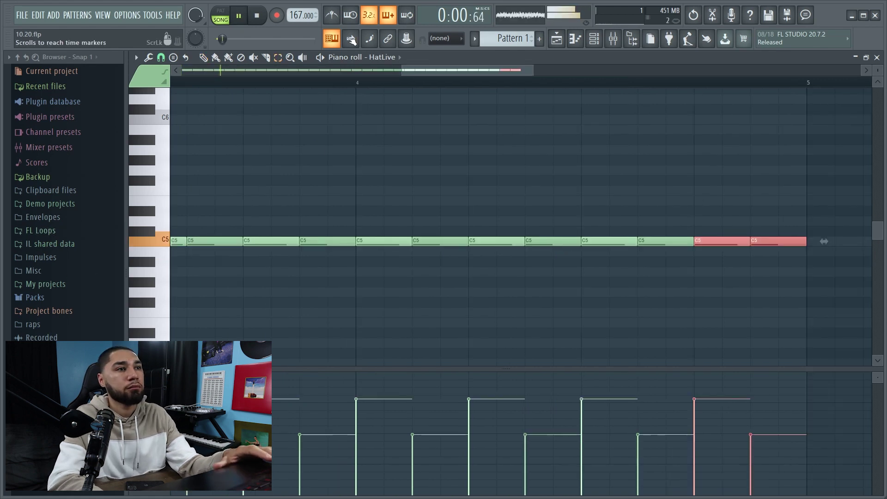
left_click_drag(406, 77, 182, 74)
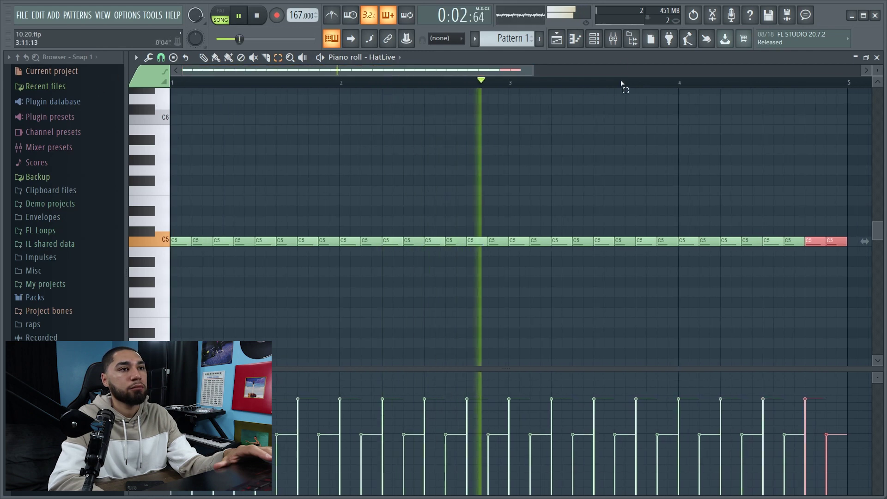
left_click_drag(532, 74, 748, 74)
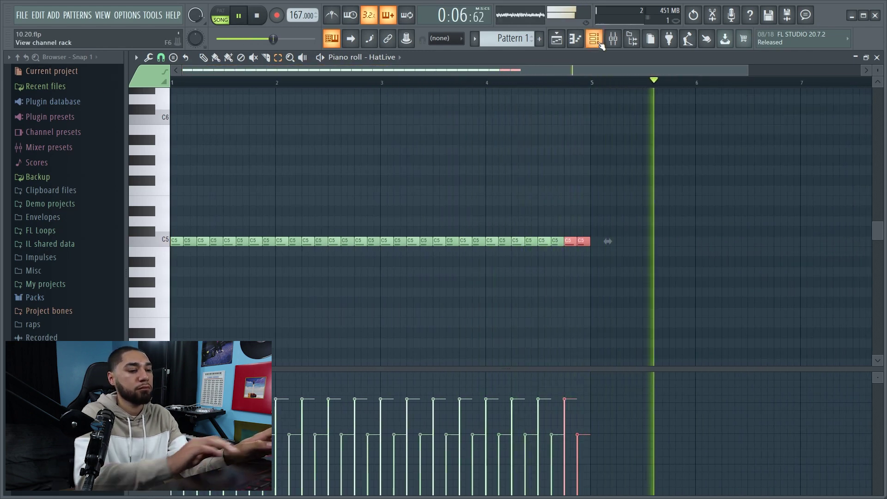
key("ctrl+b")
key("ctrl+b")
key("ctrl+b")
key("ctrl+b")
key("ctrl+b")
key("ctrl+b")
key("ctrl+b")
key("ctrl+b")
key("ctrl+b")
key("ctrl+b")
key("ctrl+b")
key("ctrl+b")
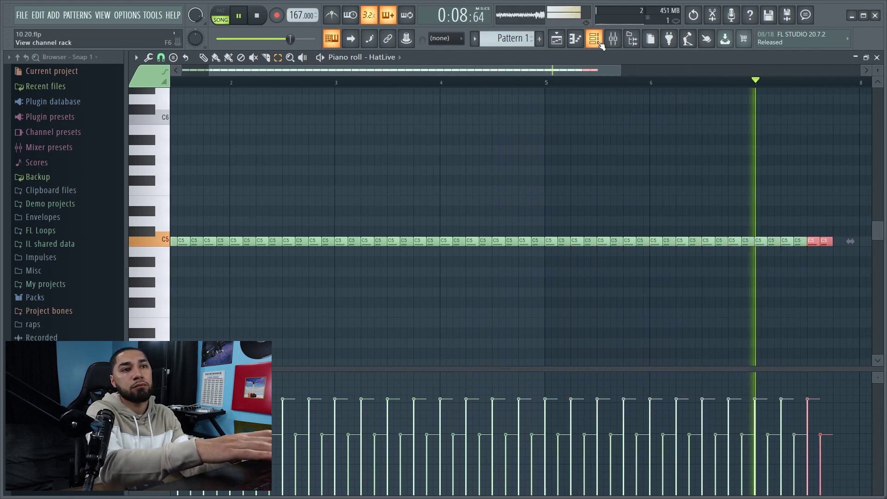
key("ctrl+b")
key("ctrl+b")
key("ctrl+b")
key("ctrl+b")
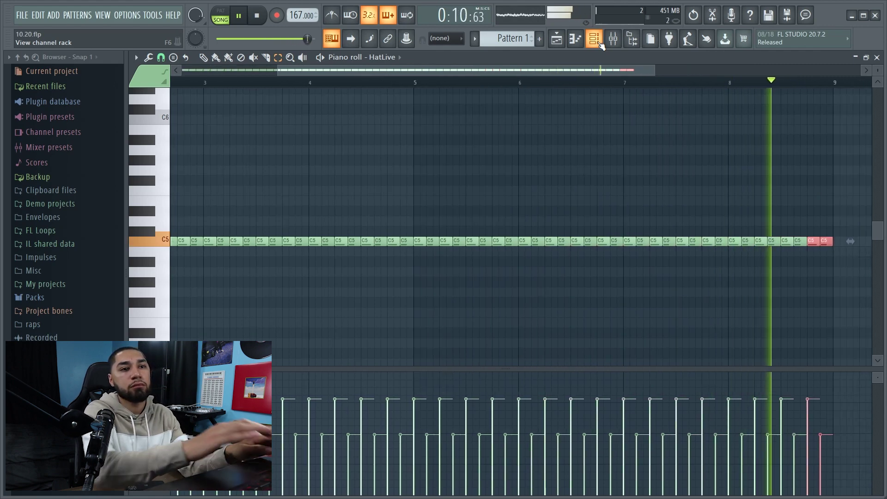
Add a C5 note for Snare4 on the third beat of each bar from 1 to 8.
left_click(613, 42)
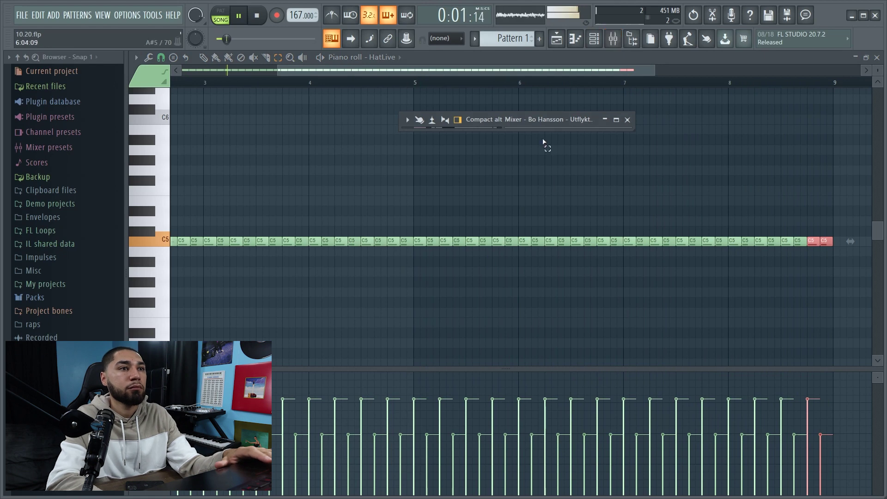
left_click(590, 41)
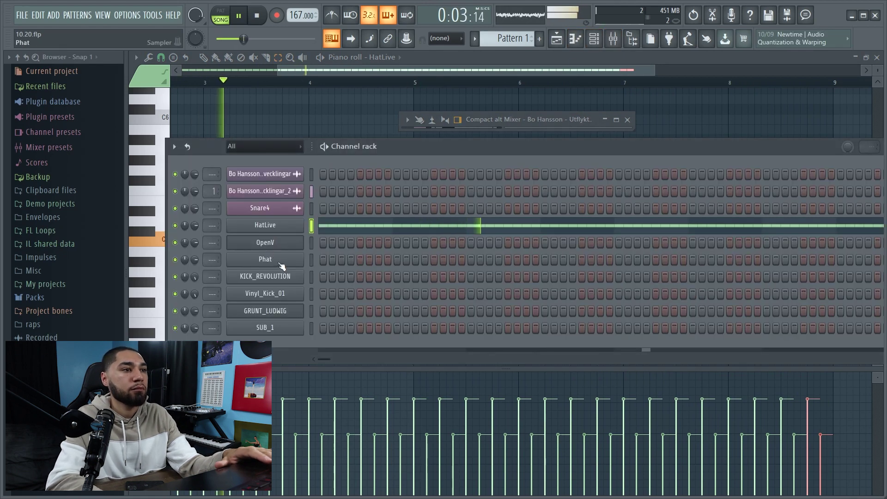
right_click(300, 207)
left_click(325, 209)
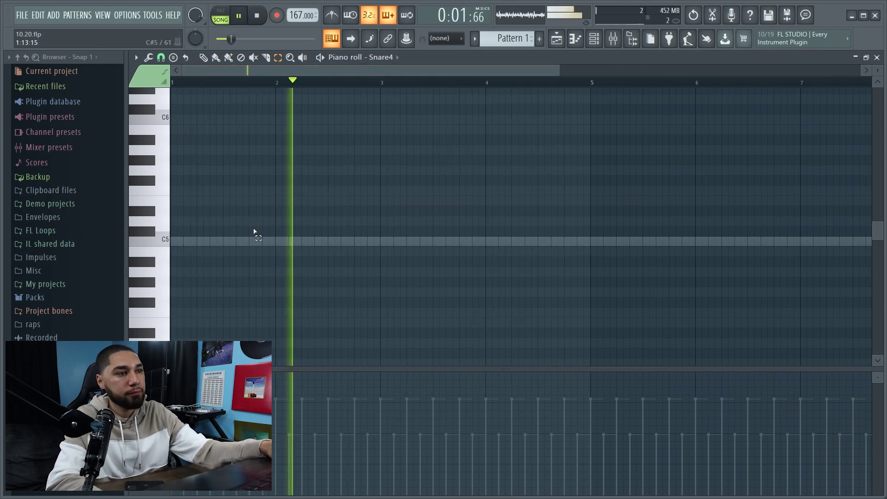
key("z")
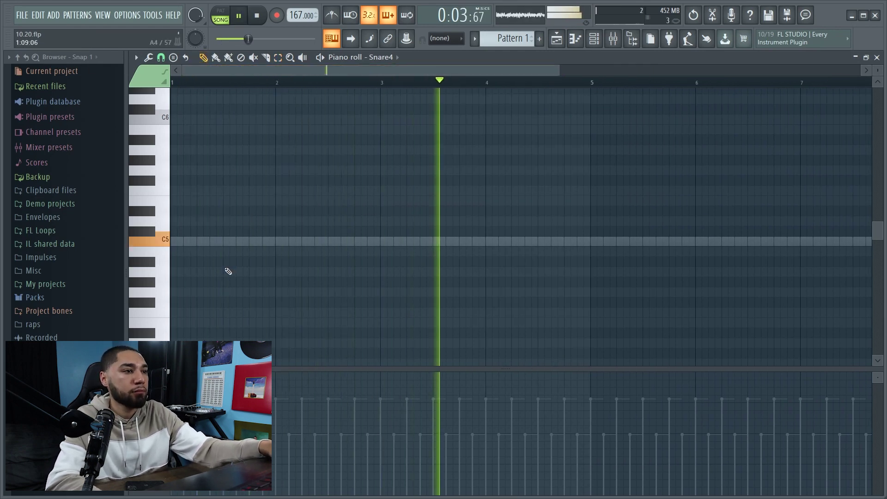
left_click(226, 242)
key("space")
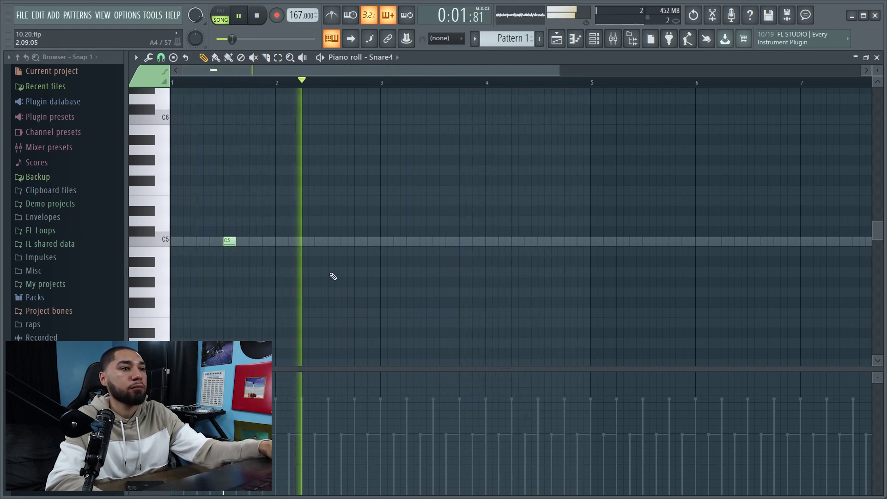
left_click(333, 242)
left_click(438, 241)
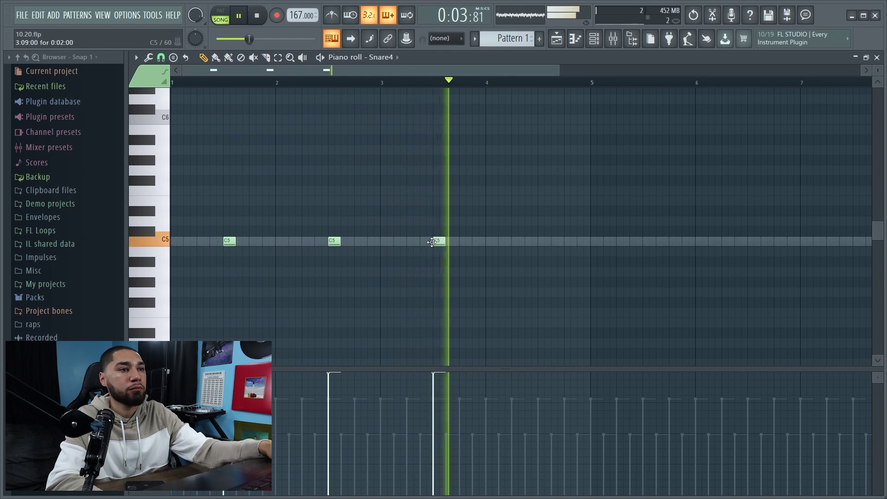
left_click(543, 241)
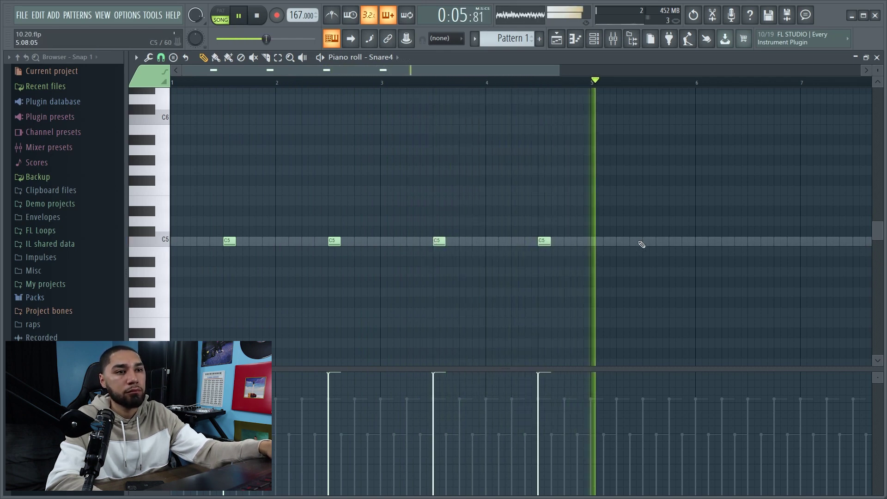
left_click(648, 242)
left_click(752, 242)
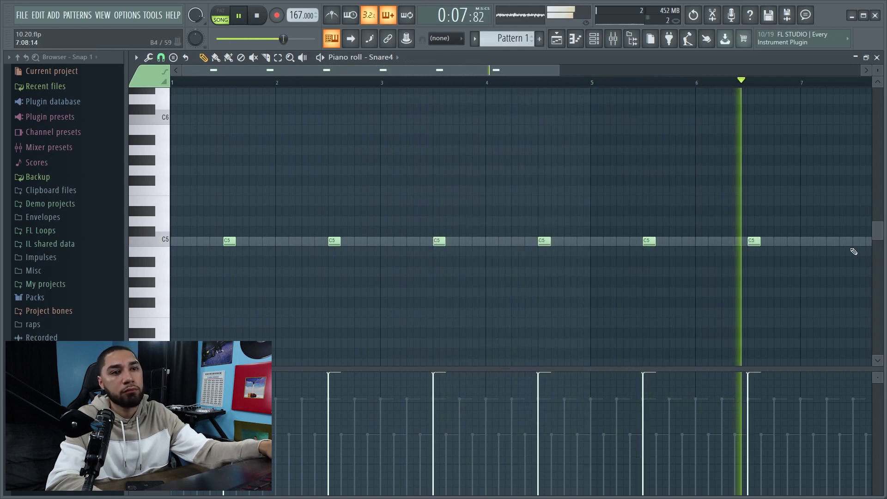
left_click(857, 242)
left_click_drag(501, 68, 725, 107)
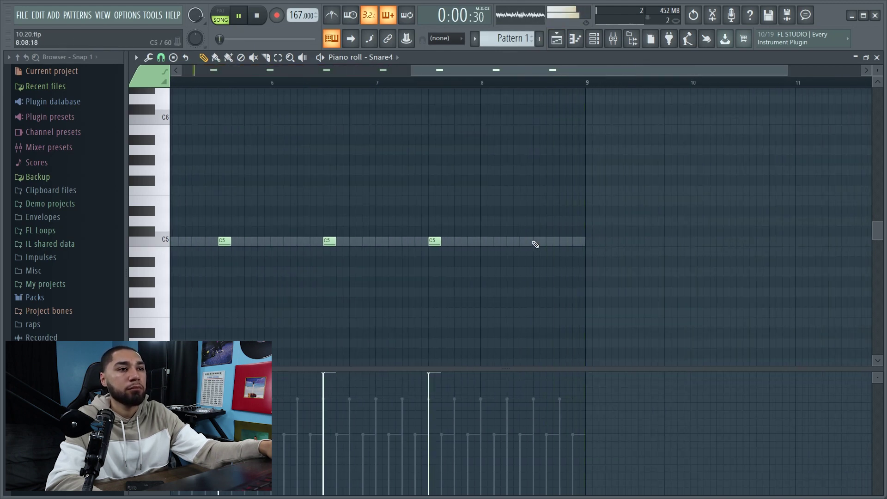
Add C5 notes for the OpenV hi-hat on the second beat of bars 1 and 5.
left_click(593, 41)
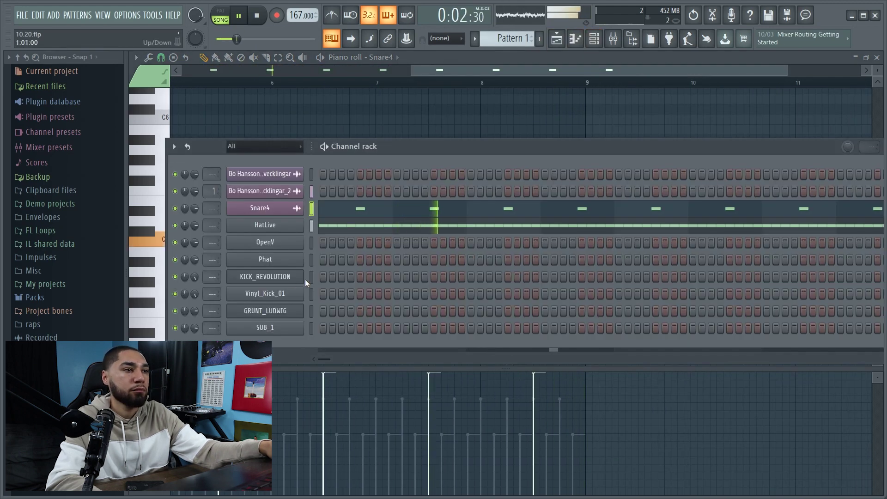
right_click(266, 243)
left_click(326, 244)
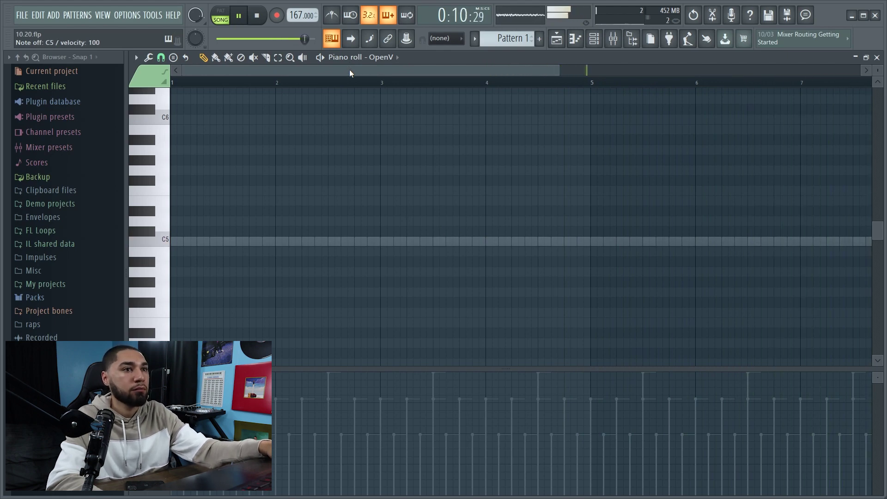
left_click(202, 240)
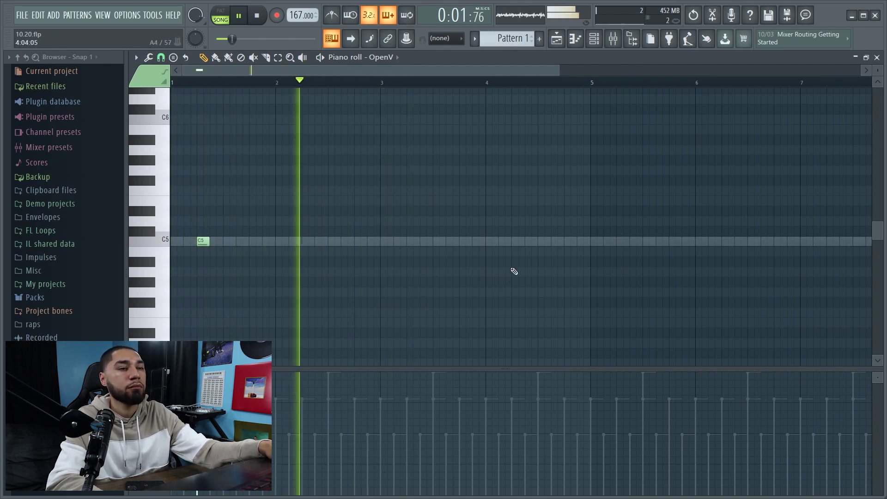
left_click(620, 241)
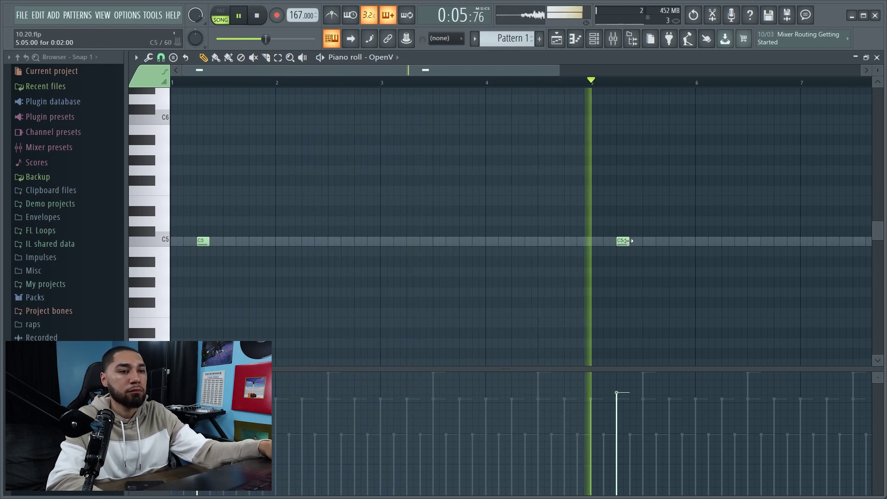
Delete the Phat channel from the channel rack.
key("F6")
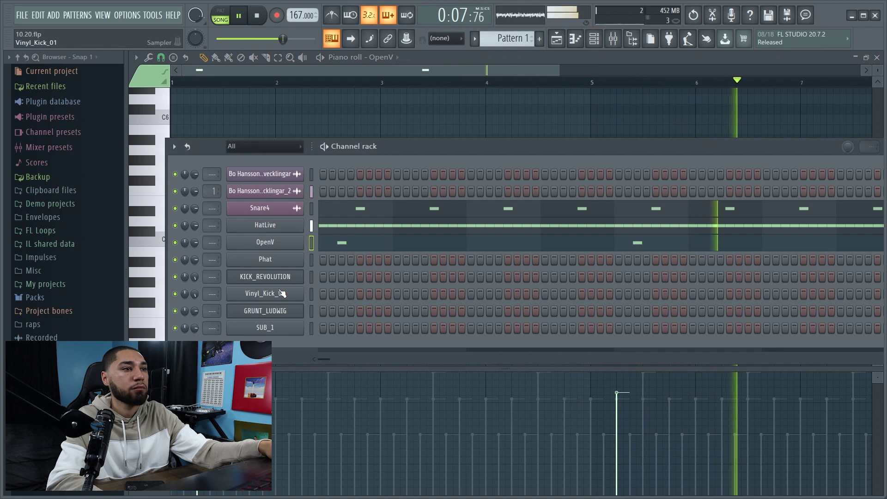
left_click(283, 264)
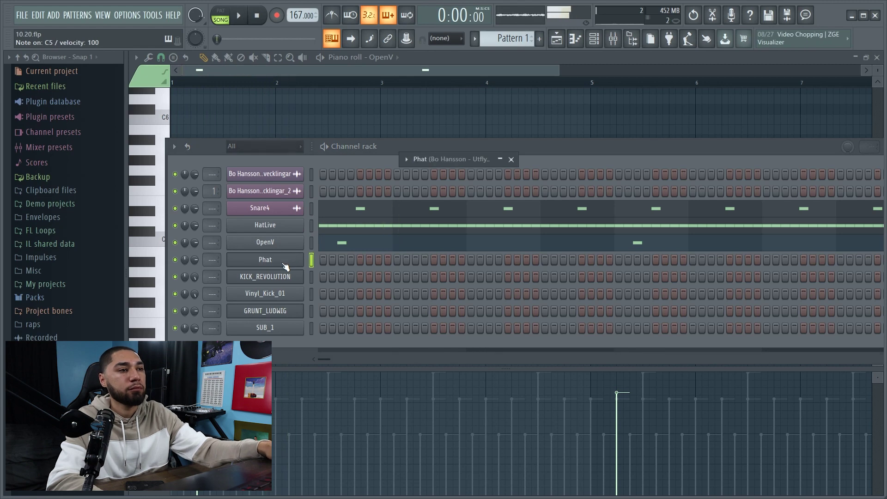
right_click(282, 262)
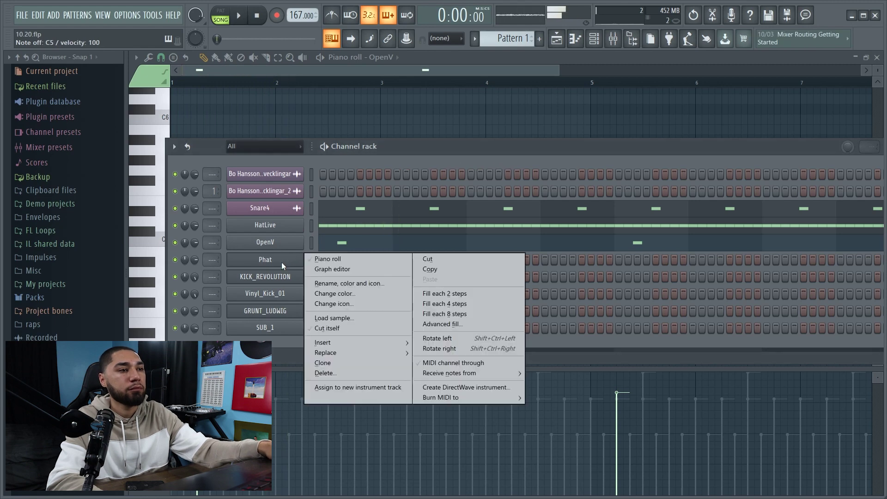
left_click(335, 373)
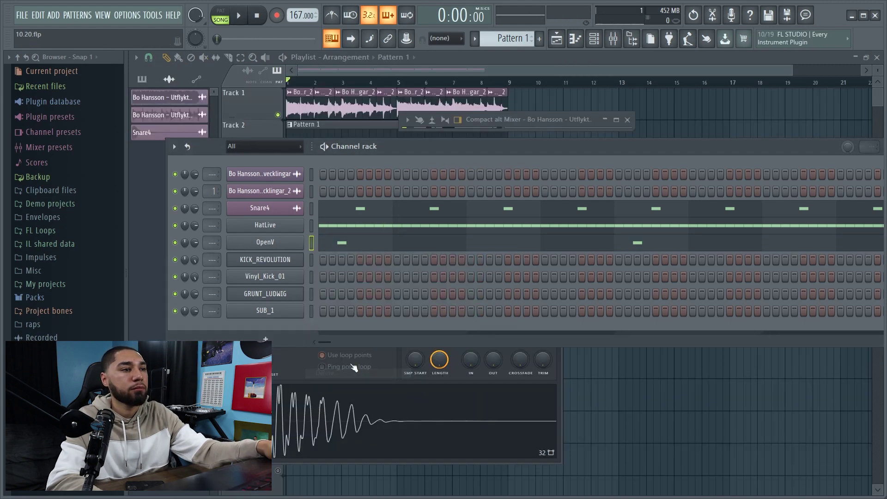
Start song playback and audition the KICK_REVOLUTION kick by viewing its channel settings.
key("space")
left_click(277, 260)
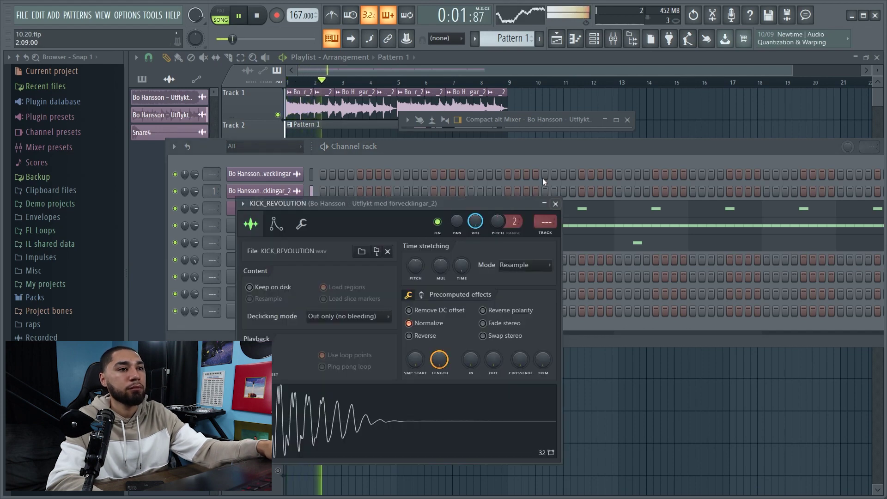
left_click(554, 204)
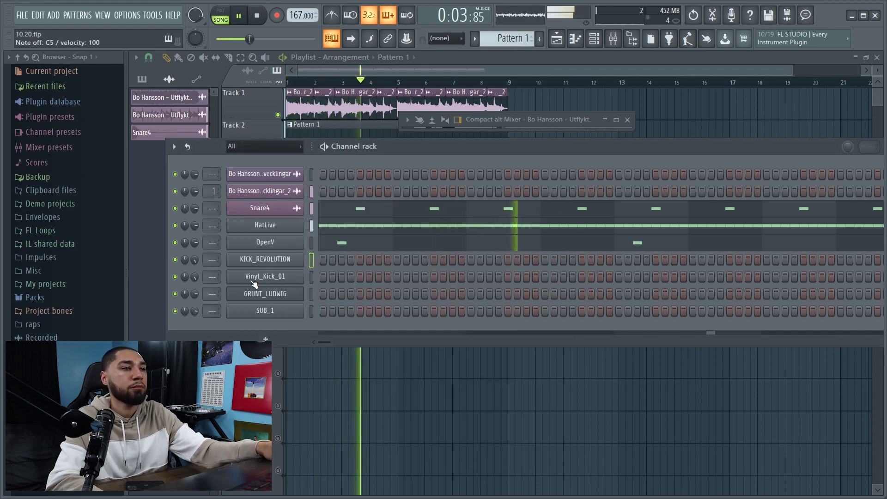
Raise the silence trimming threshold of the Vinyl_Kick_01 sample to about 73%.
left_click(260, 277)
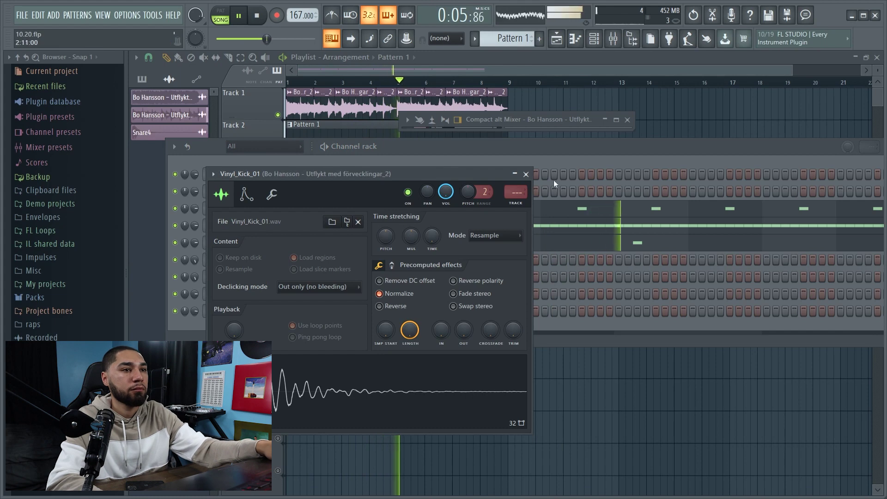
left_click_drag(513, 331, 513, 305)
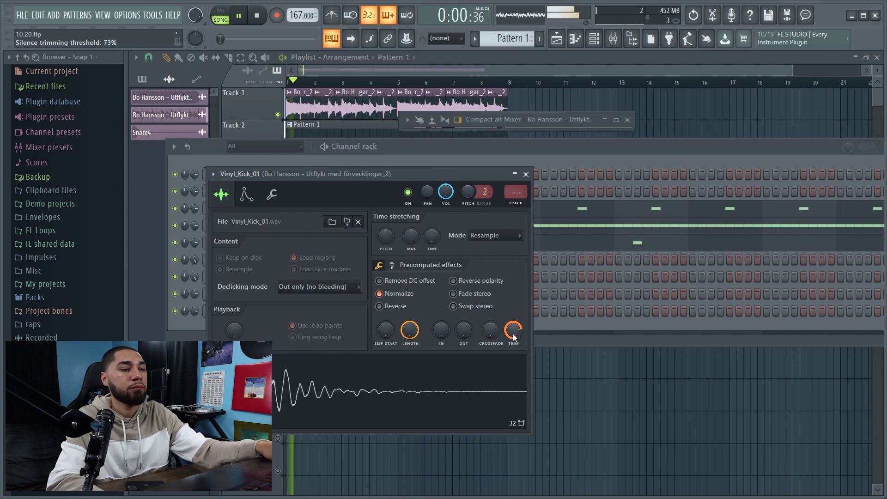
left_click(525, 175)
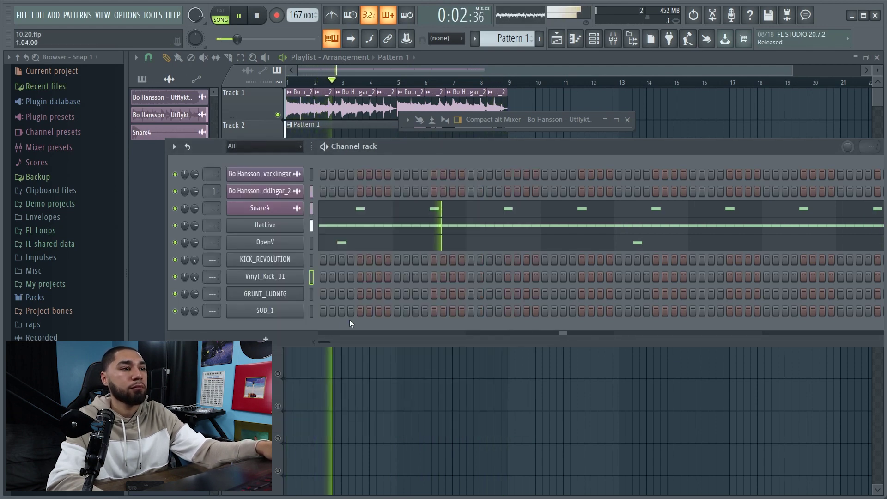
Open the GRUNT_LUDWIG channel's sample in the Edison audio editor.
left_click(290, 298)
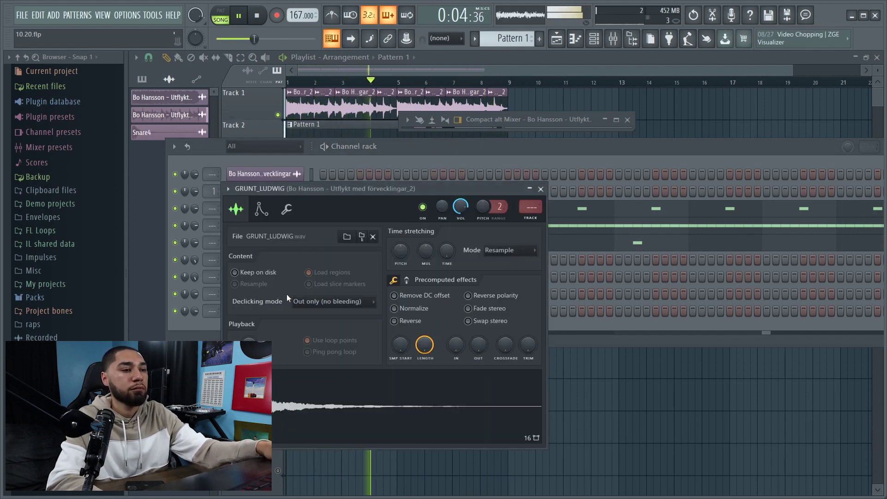
left_click(526, 174)
right_click(270, 294)
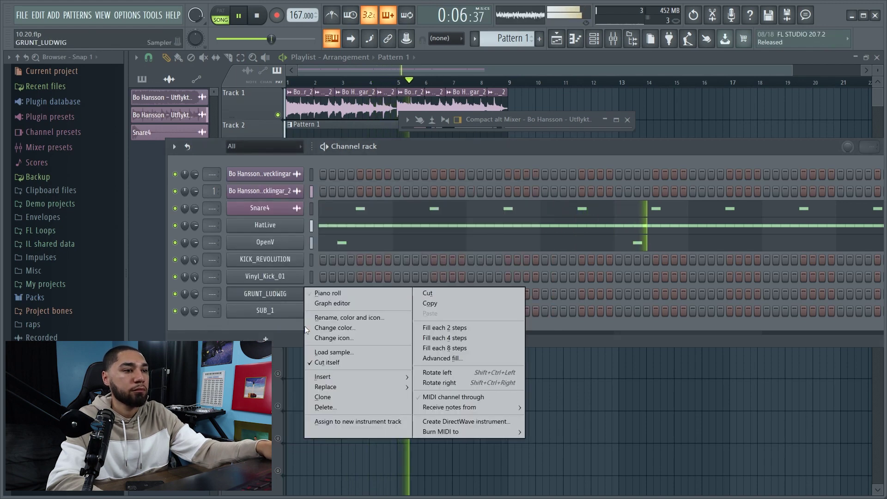
left_click(267, 292)
left_click(268, 294)
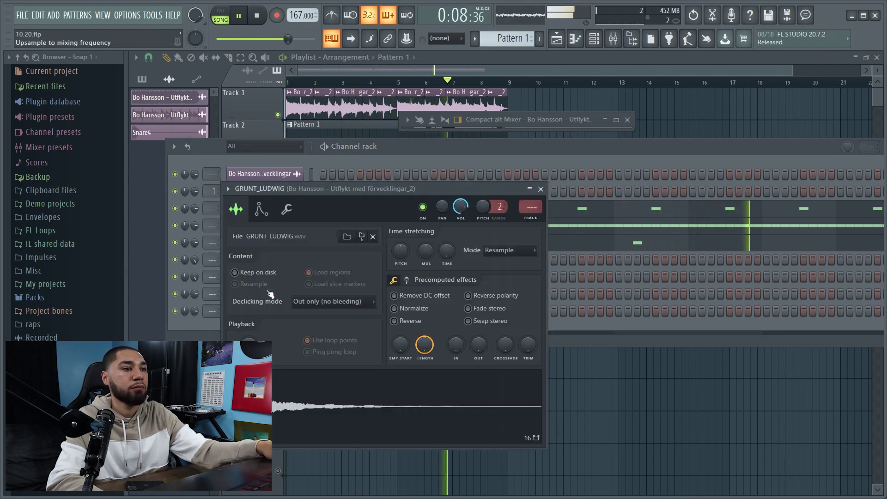
right_click(301, 392)
left_click(339, 348)
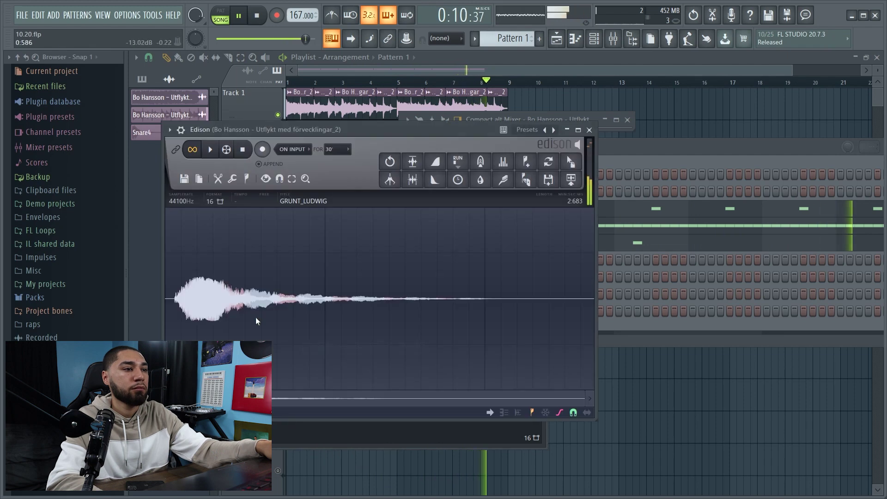
Delete the silent first 0.06 s or so of the GRUNT_LUDWIG sample and send the trimmed audio to the playlist as an audio clip.
scroll(176, 304, "up", 8)
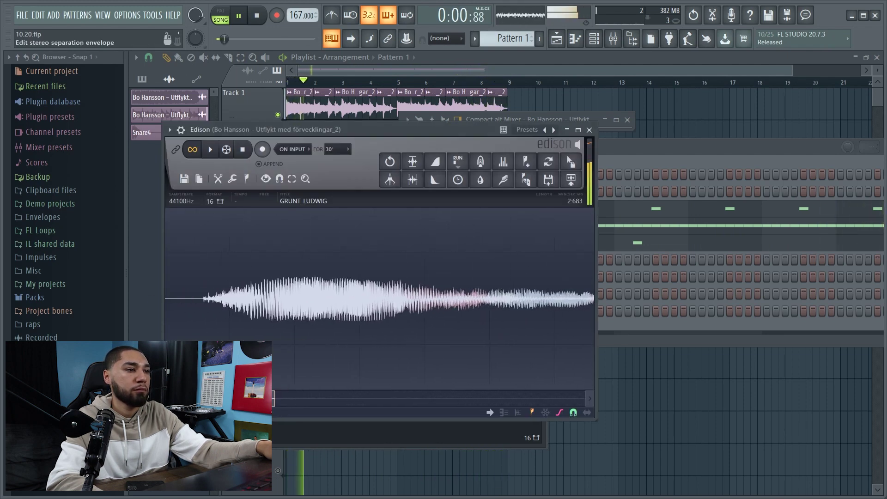
scroll(210, 301, "up", 3)
left_click_drag(215, 298, 32, 302)
scroll(370, 303, "up", 3)
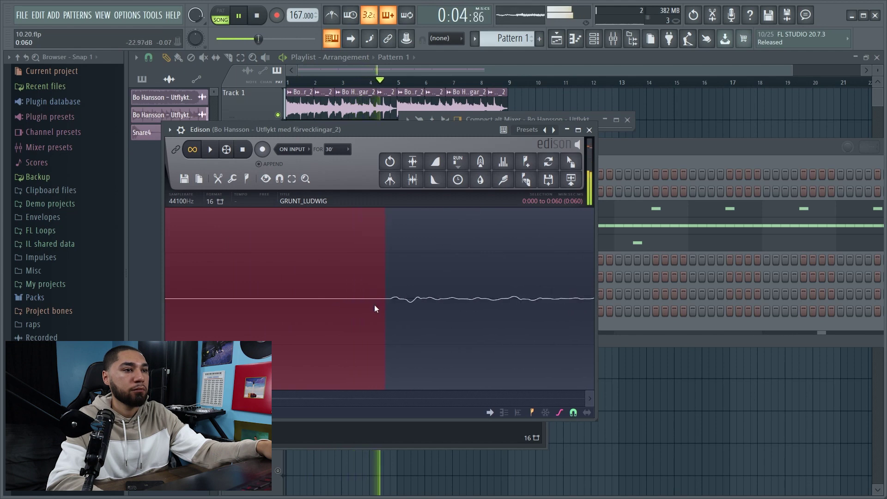
scroll(391, 303, "down", 3)
key("Delete")
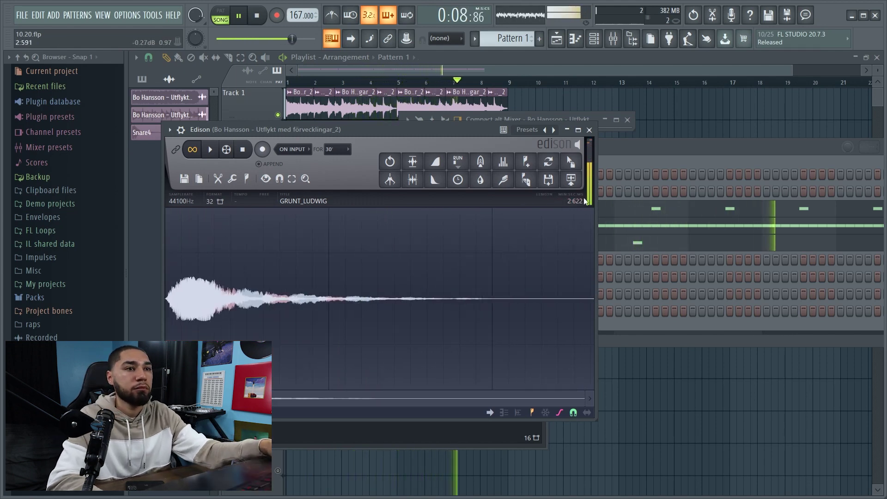
left_click(572, 179)
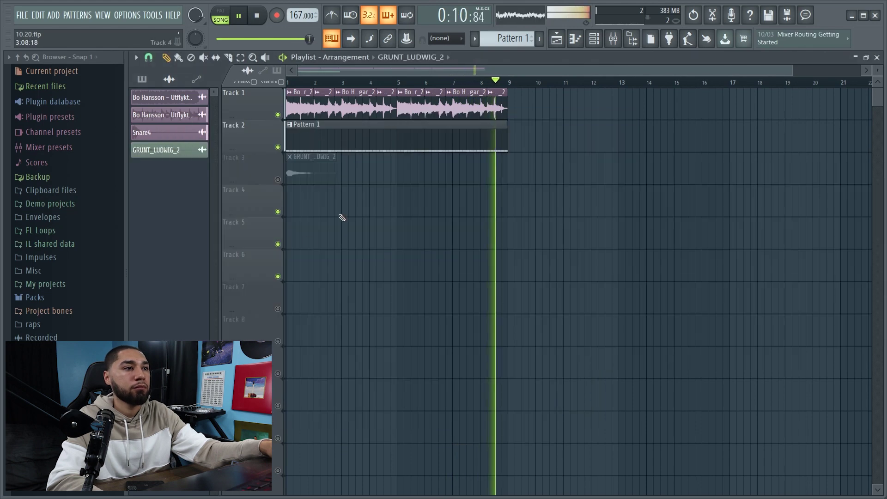
Enable Cut itself for the trimmed GRUNT_LUDWIG_2 channel in the channel rack.
left_click(599, 39)
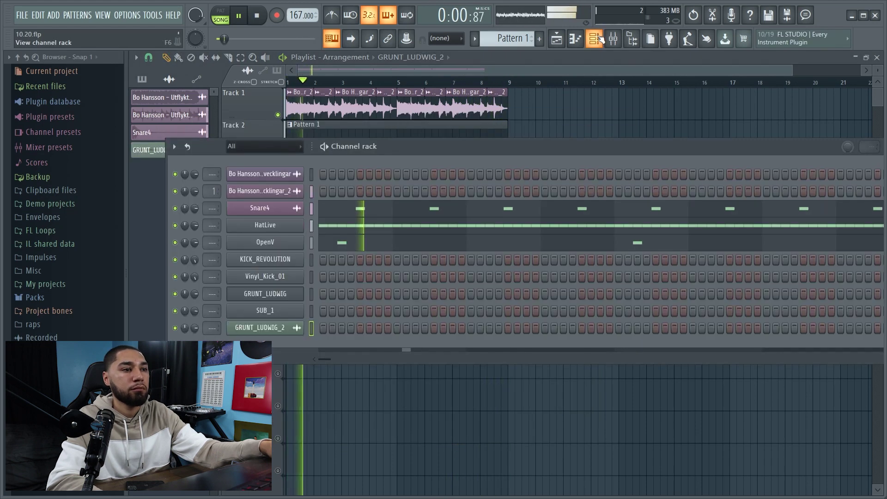
left_click(285, 329)
left_click(511, 159)
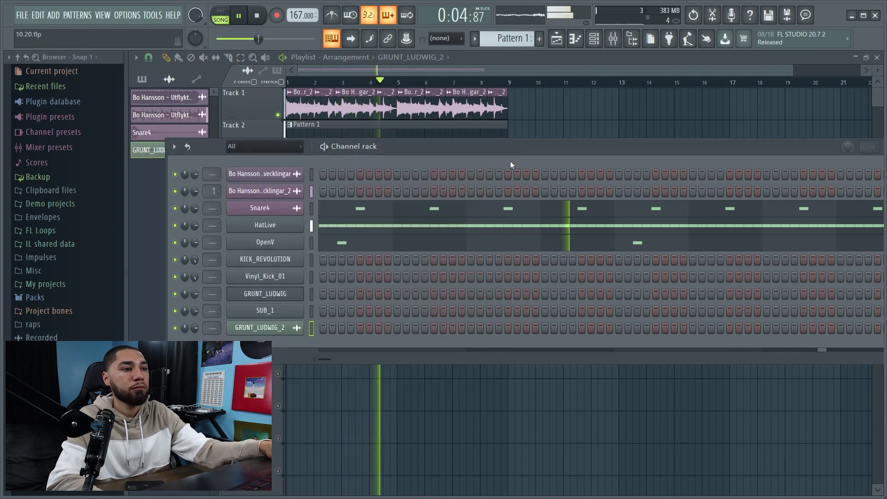
right_click(286, 328)
left_click(319, 393)
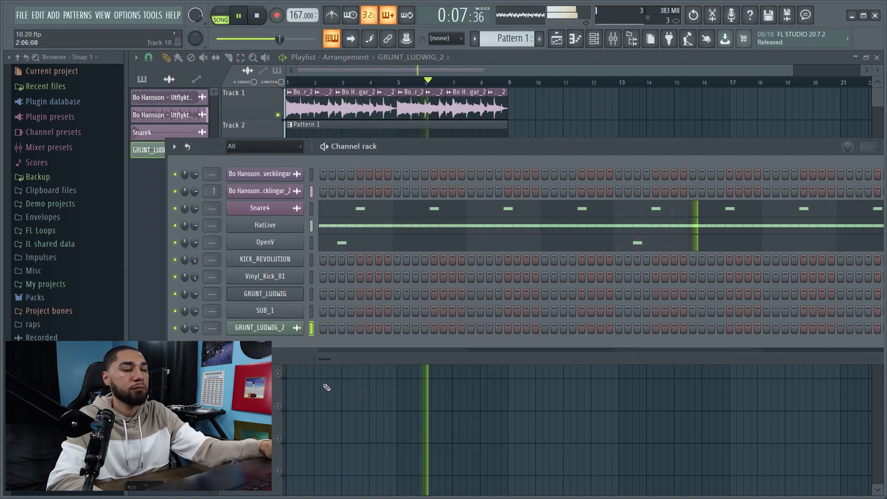
Add two back-to-back C5 notes in the GRUNT_LUDWIG_2 piano roll, starting on the third beat of bar 4.
right_click(283, 334)
left_click(356, 324)
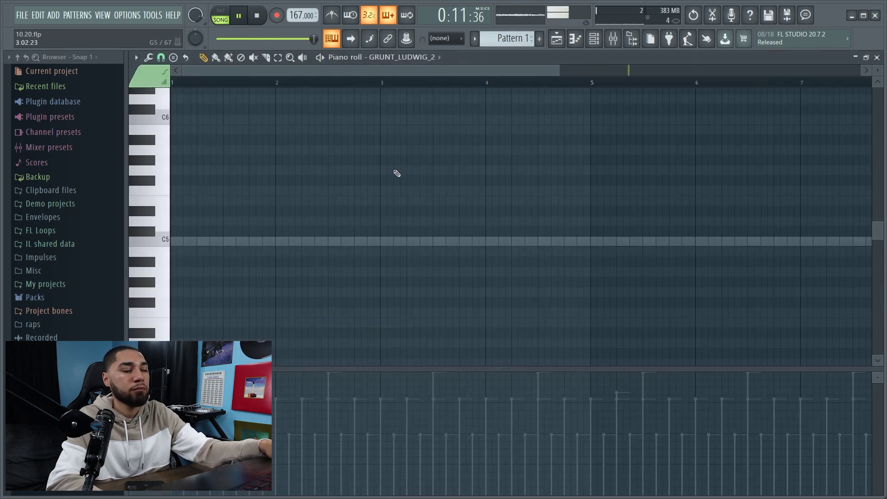
left_click(177, 241)
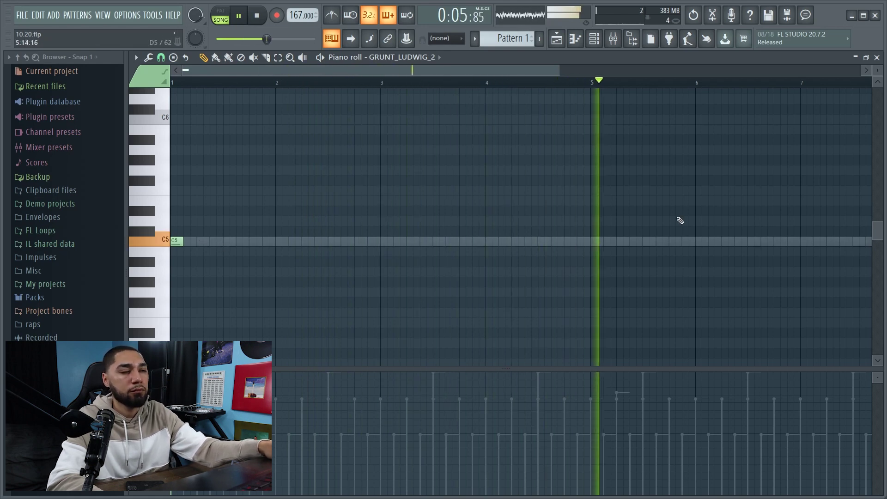
left_click_drag(175, 242, 542, 244)
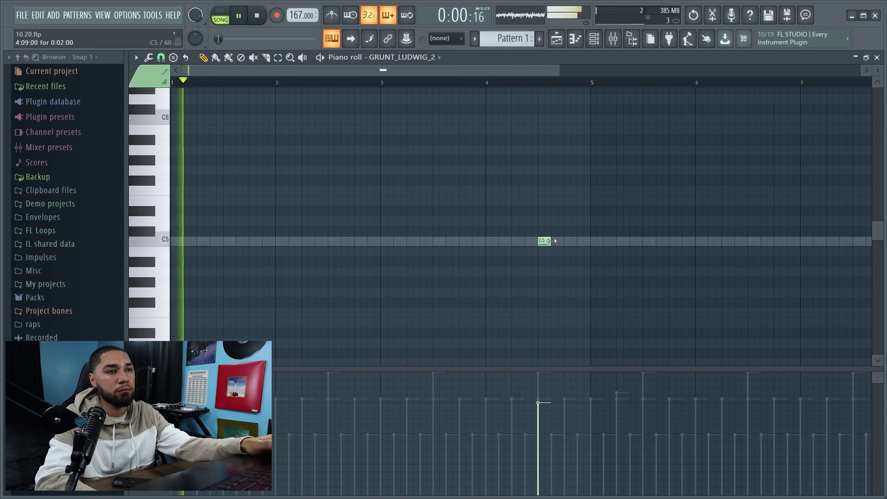
left_click(553, 241)
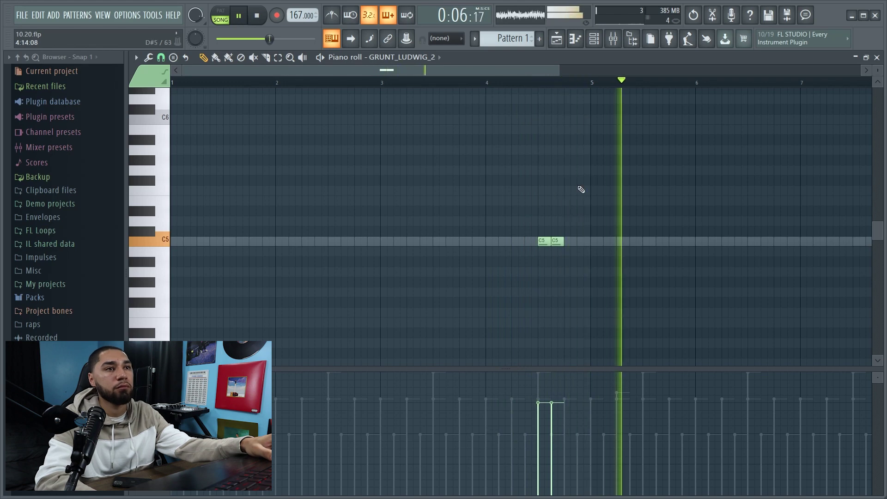
Delete the original untrimmed GRUNT_LUDWIG channel from the channel rack.
key("F6")
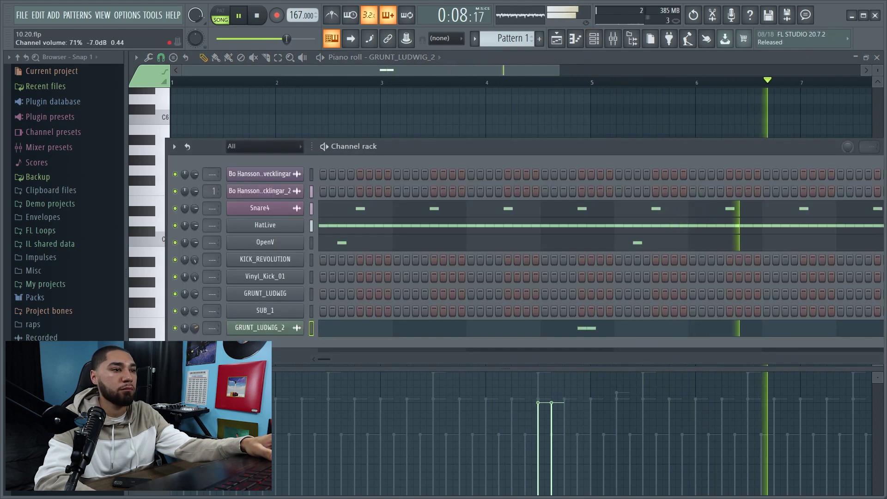
left_click(280, 294)
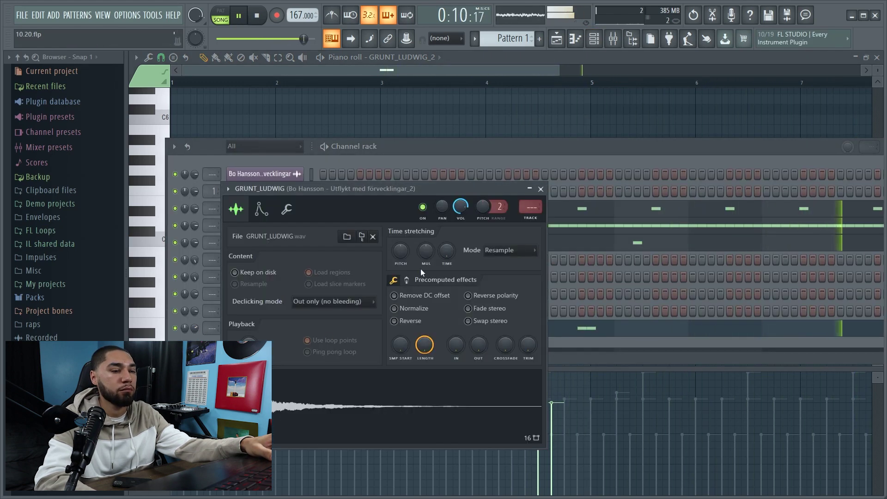
left_click(540, 189)
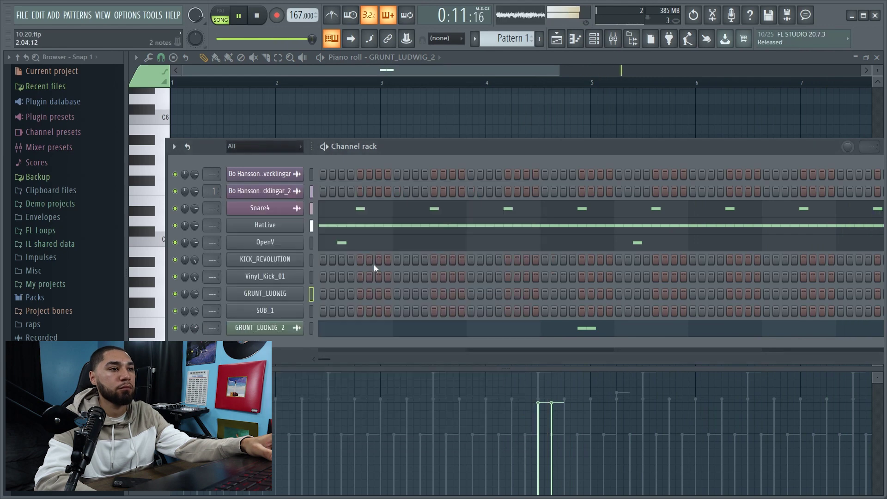
right_click(291, 300)
left_click(329, 411)
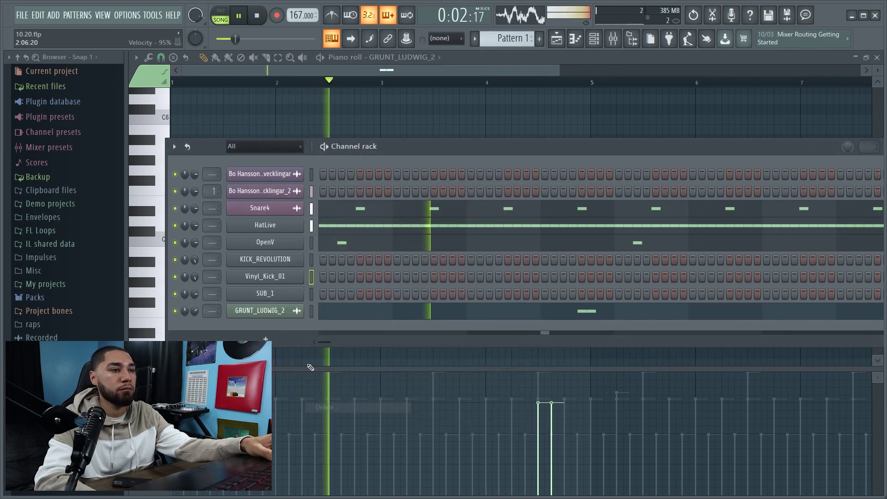
Audition the KICK_REVOLUTION kick again and open the Vinyl_Kick_01 sample in the Edison audio editor.
left_click(272, 262)
left_click(556, 204)
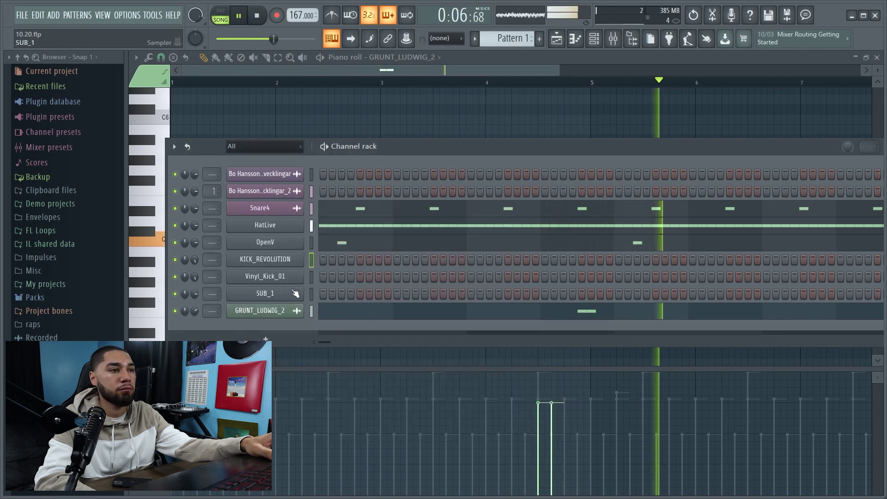
left_click(286, 276)
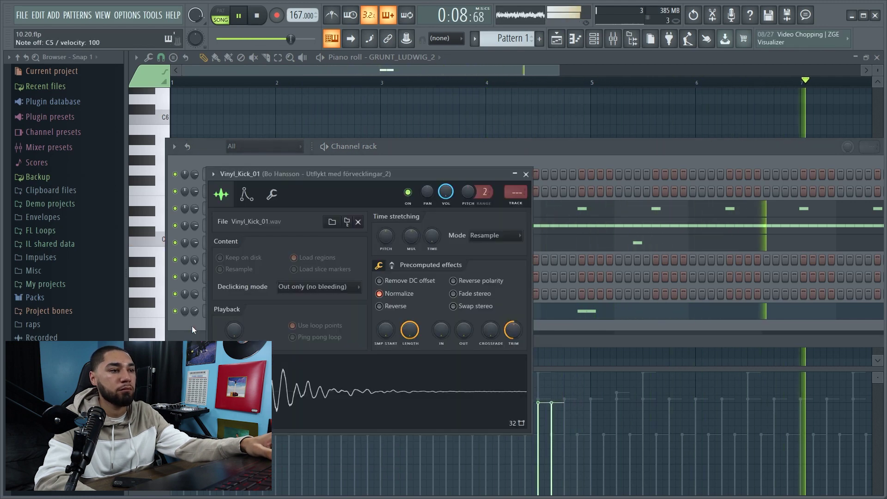
right_click(291, 384)
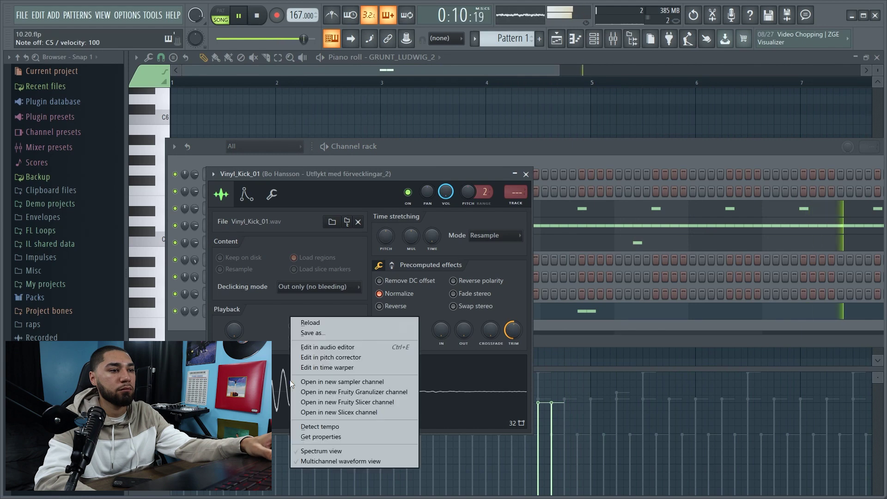
left_click(301, 347)
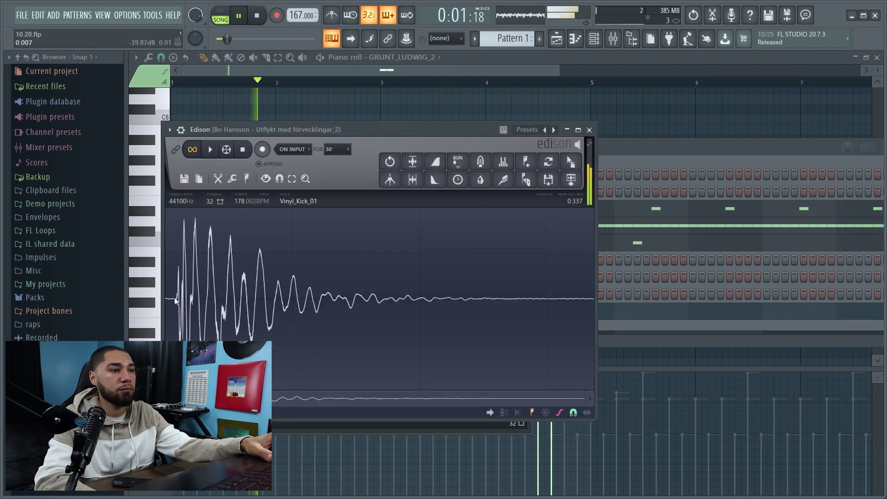
Show the channel rack and listen to the song from the start with the Vinyl_Kick_2 note on bar 1, stopping playback at the end.
key("space")
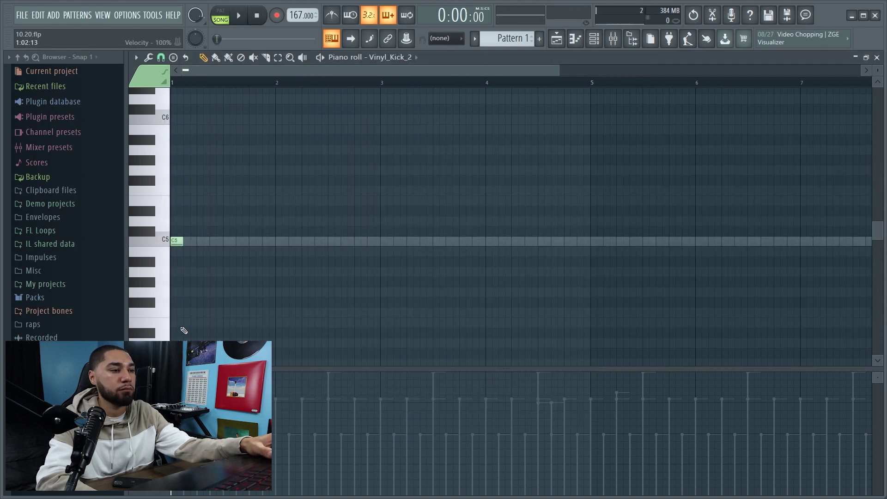
left_click(594, 38)
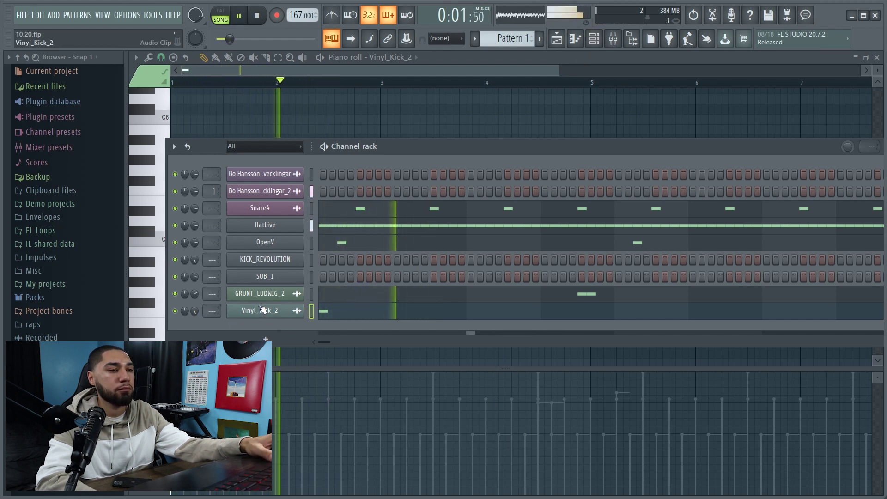
key("space")
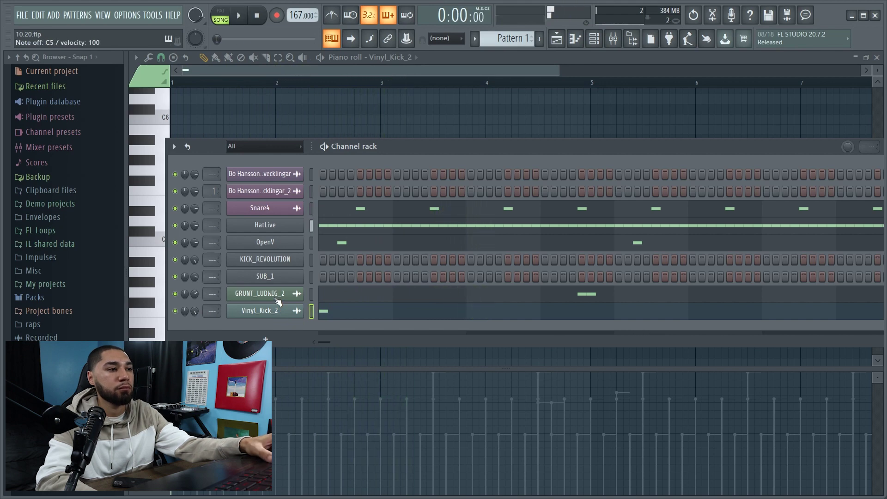
Listen to the drum pattern from the start and open the Vinyl_Kick_2 channel's piano roll.
key("z")
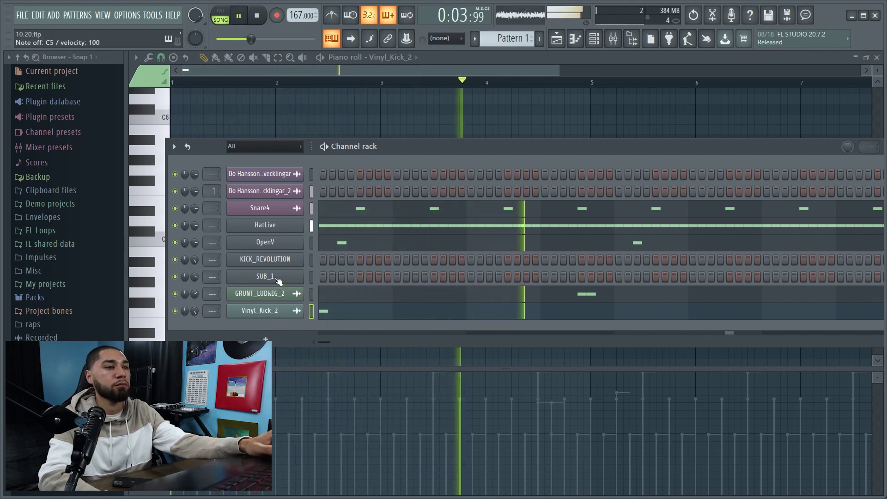
key("space")
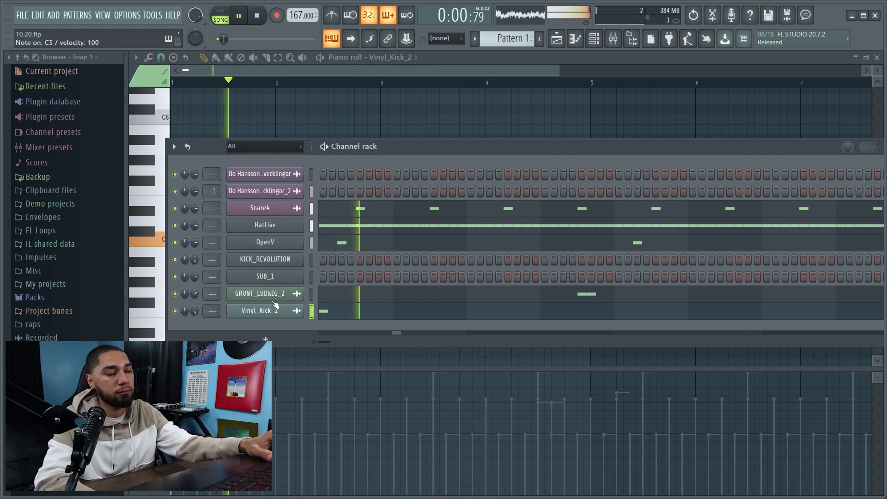
right_click(281, 310)
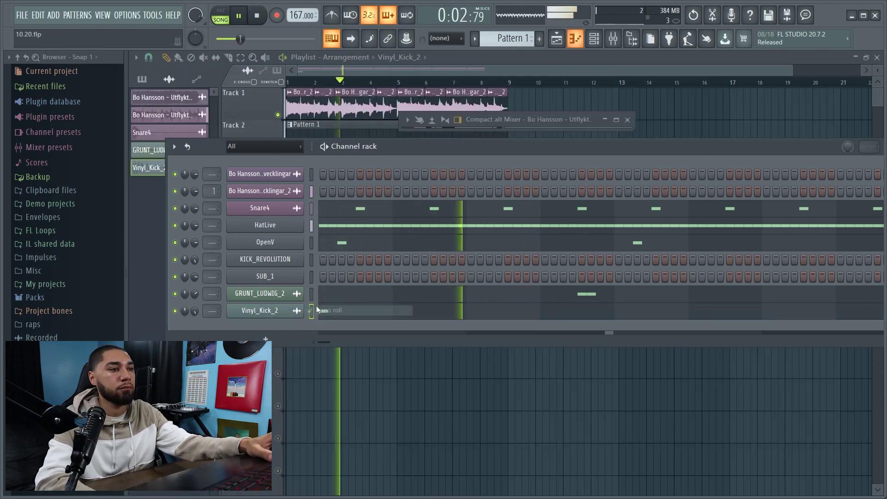
right_click(281, 311)
left_click(308, 307)
key("space")
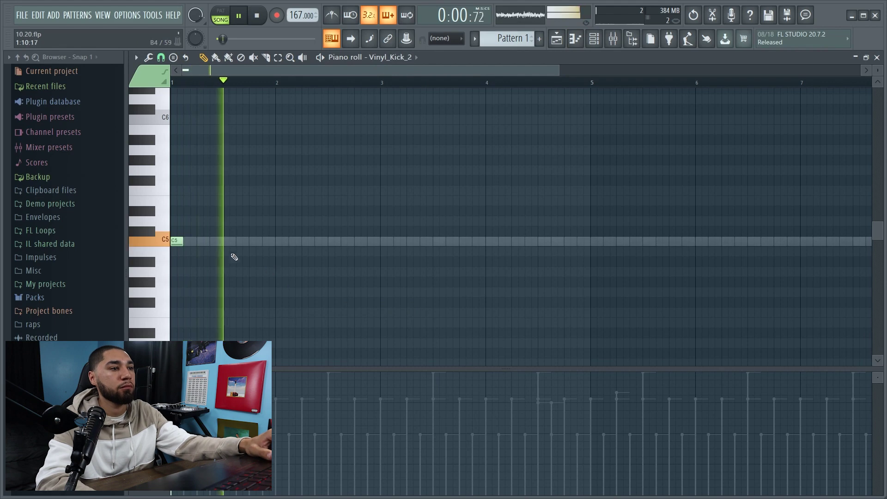
Add C5 kick notes on bar 1 step 7, bar 2 step 5, bar 3 step 1 and bar 4 step 5, listening along.
left_click(215, 241)
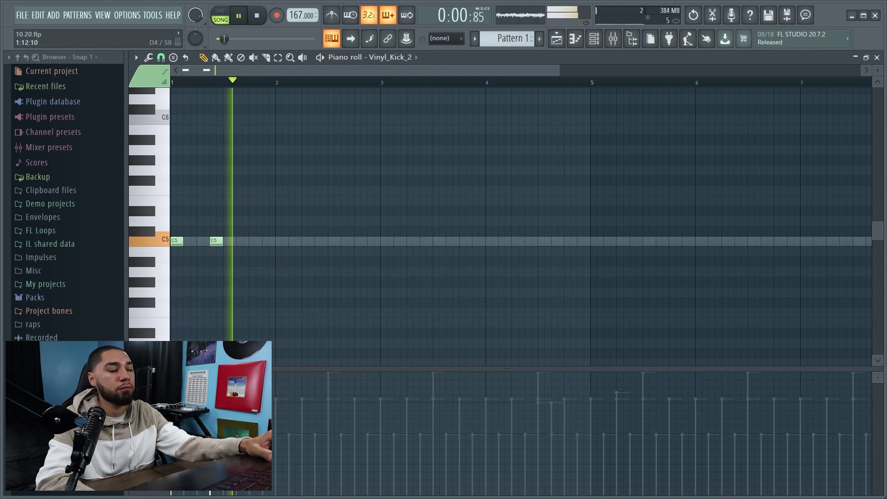
left_click(306, 244)
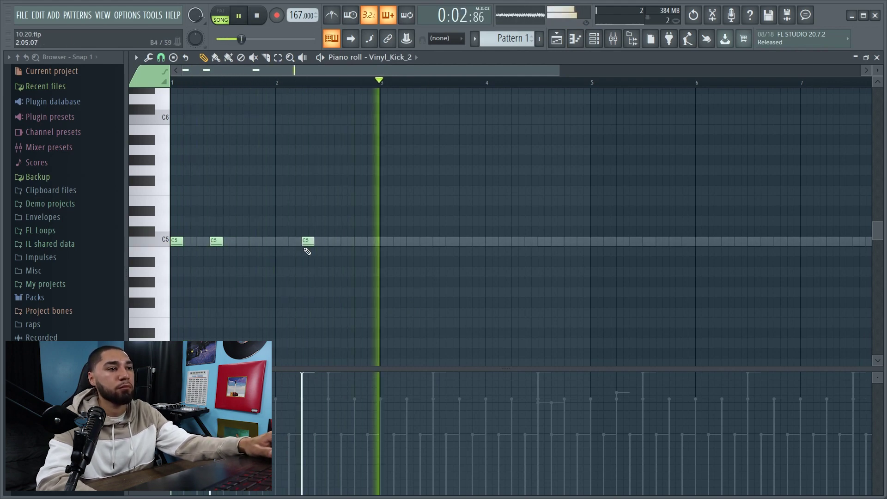
left_click(381, 243)
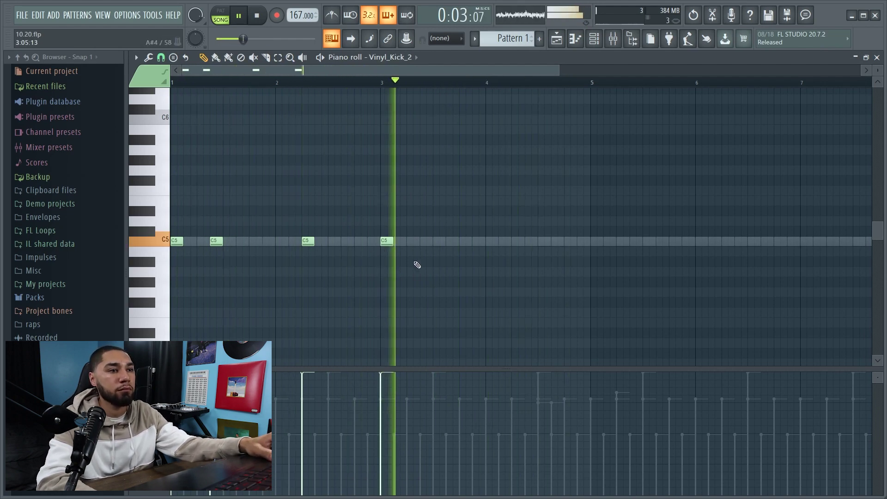
left_click(510, 242)
key("space")
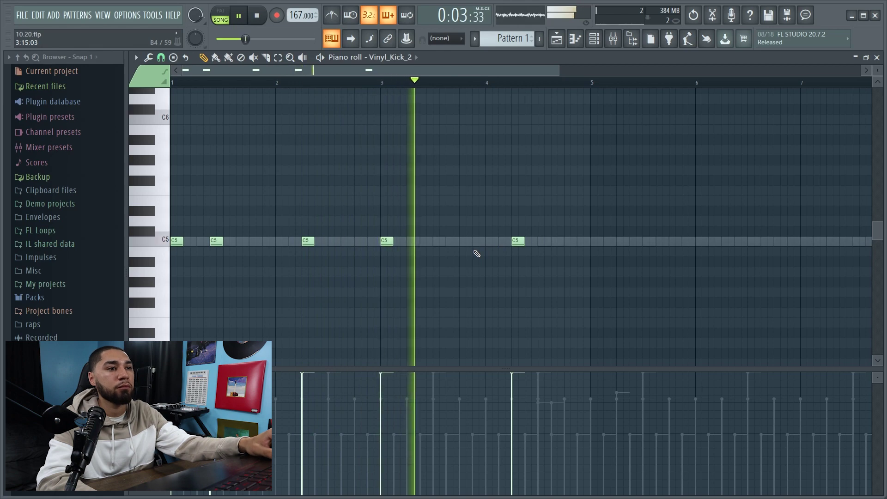
Add further C5 kick notes on bar 3 steps 3 and 7 and bar 4 steps 11 and 15, checking them in playback.
left_click(422, 241)
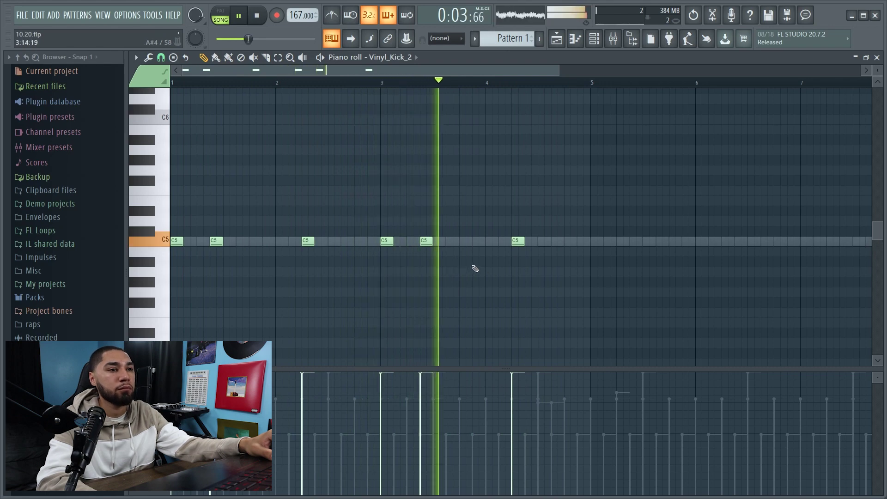
left_click(553, 241)
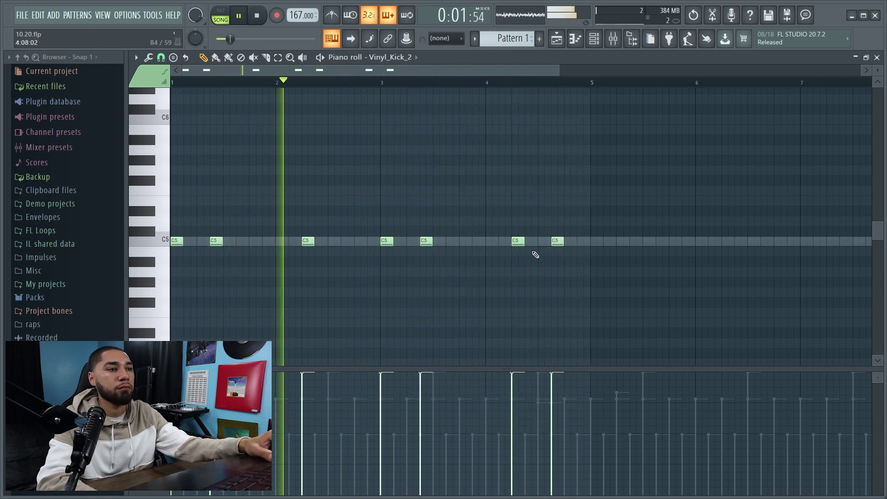
key("space")
key("space")
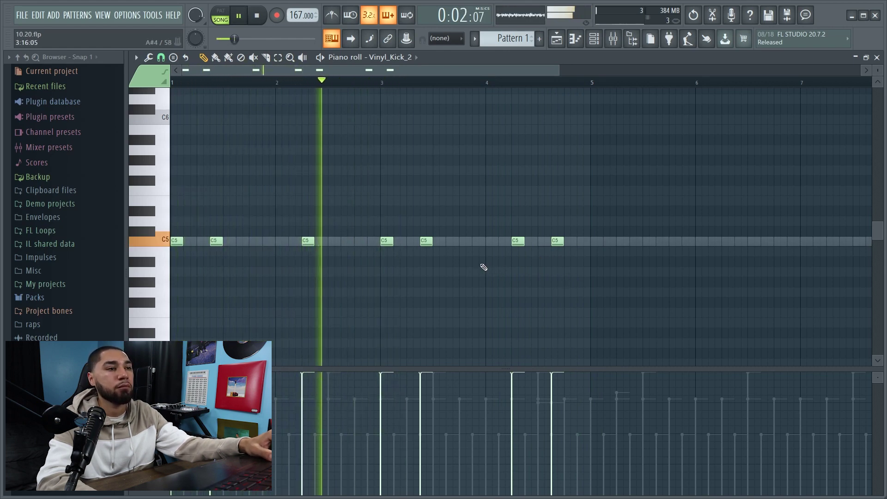
left_click(399, 241)
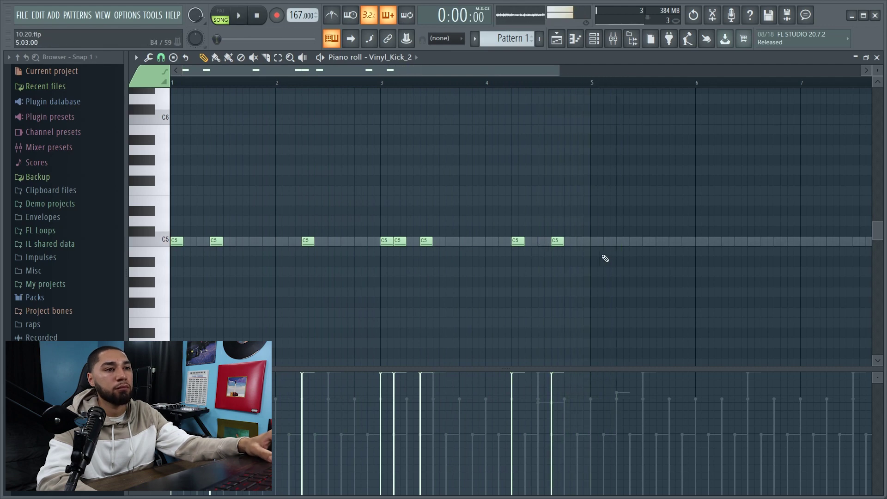
left_click(580, 241)
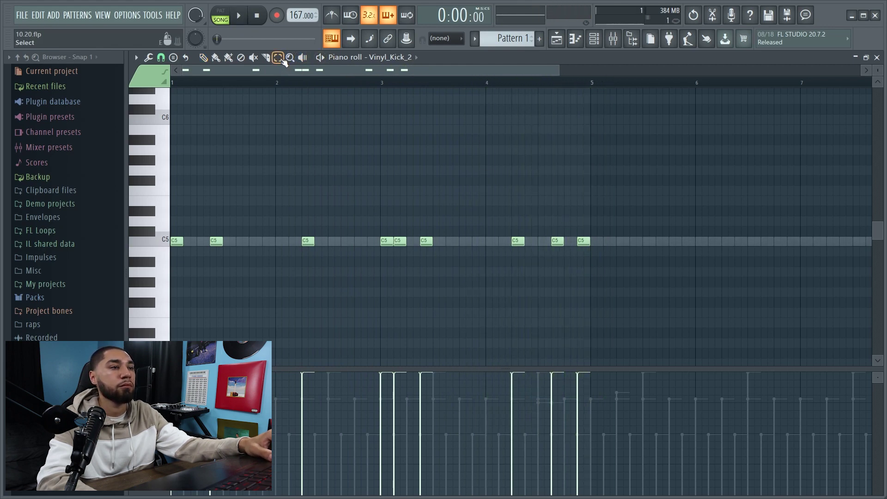
Duplicate the four-bar Vinyl_Kick_2 pattern into bars 5 to 8 and return to the playlist.
left_click_drag(673, 134, 167, 265)
key("ctrl+b")
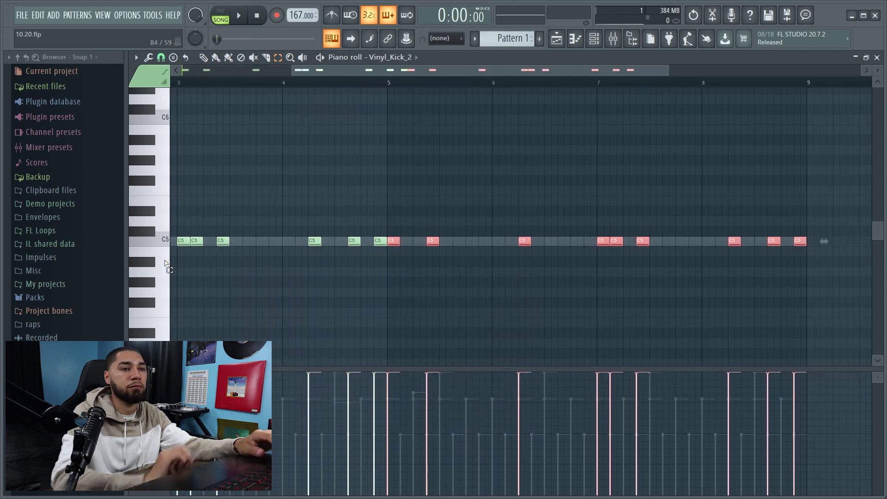
left_click(575, 39)
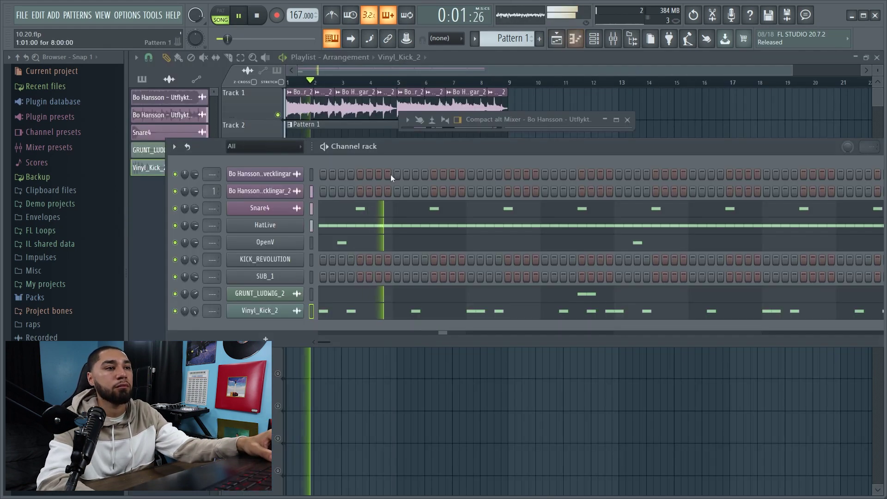
Copy the Vinyl_Kick_2 notes, paste them into the KICK_REVOLUTION channel and listen to the layered kicks.
right_click(288, 310)
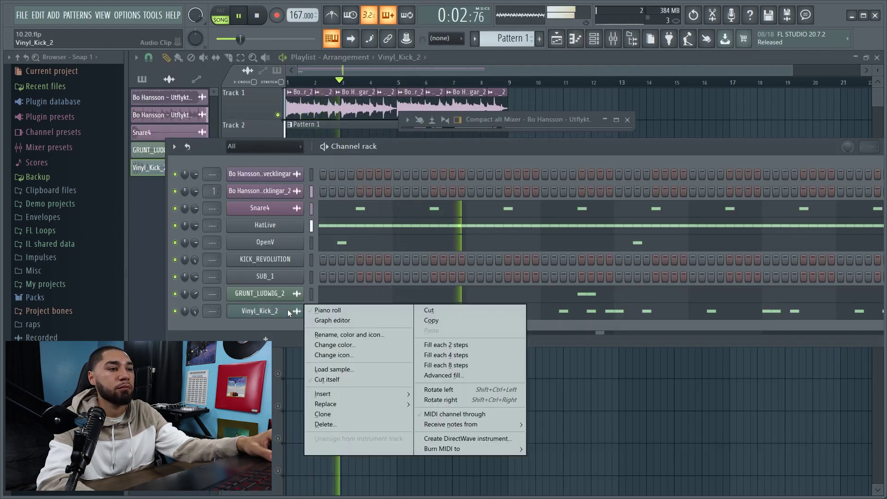
left_click(434, 320)
right_click(263, 259)
left_click(429, 278)
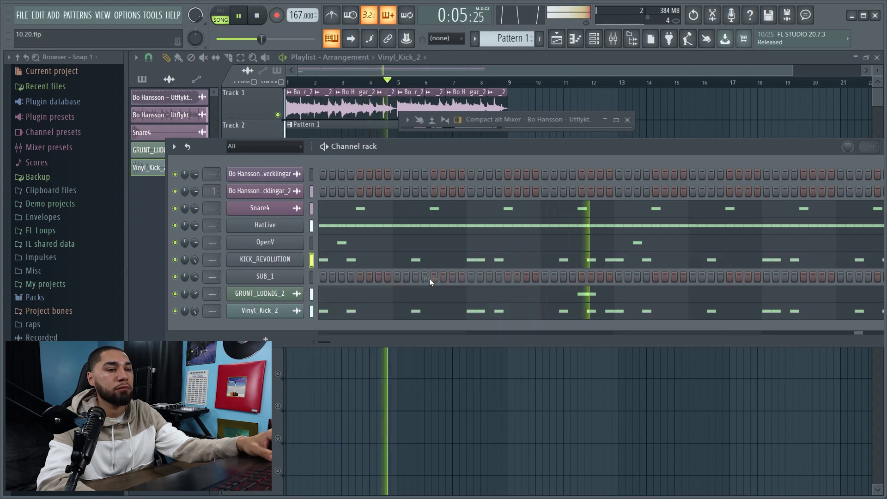
key("space")
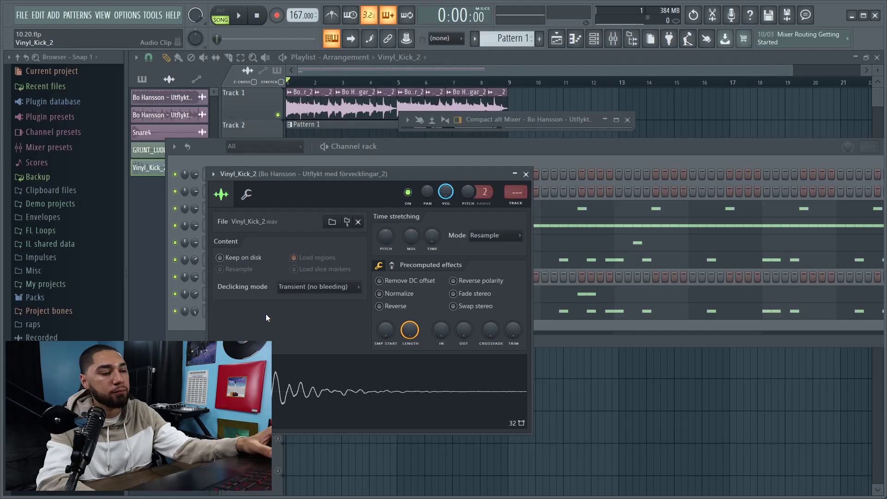
Examine the sampler settings of the Vinyl_Kick_2 and KICK_REVOLUTION channels.
left_click(470, 162)
left_click(255, 261)
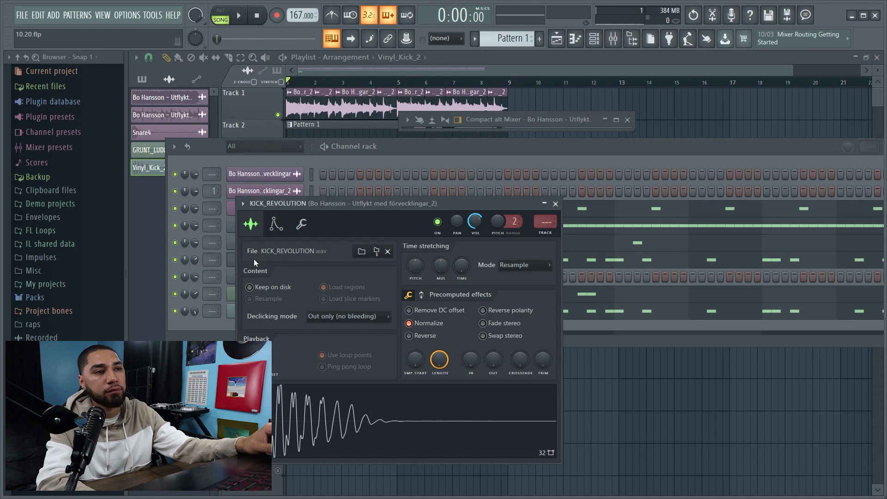
left_click(427, 150)
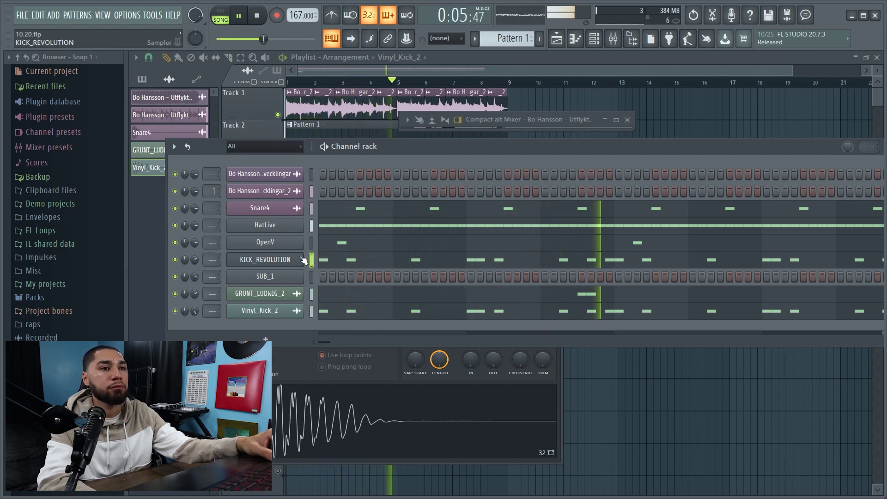
Add a single C5 note at the start of bar 1 in the SUB_1 piano roll and play it.
right_click(287, 280)
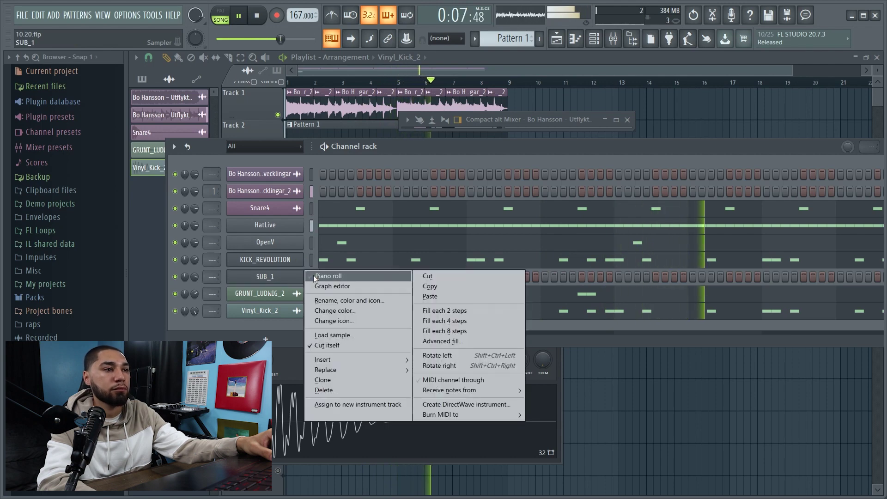
left_click(314, 275)
left_click(173, 241)
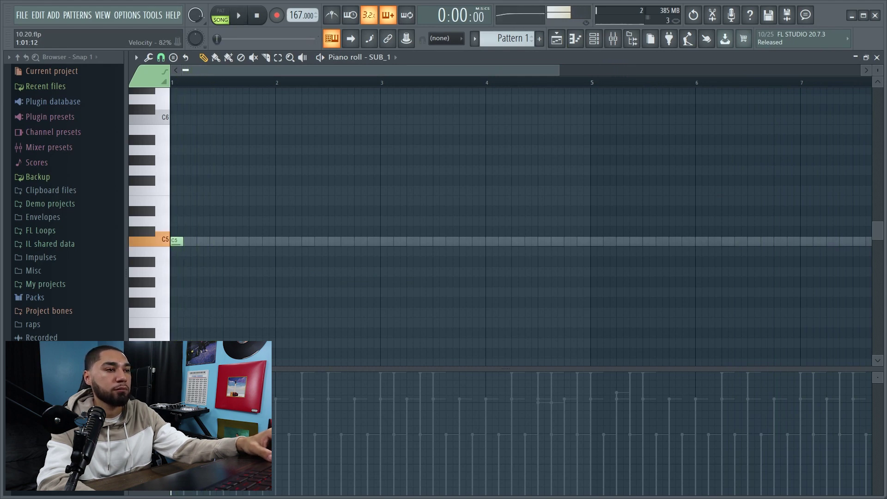
key("space")
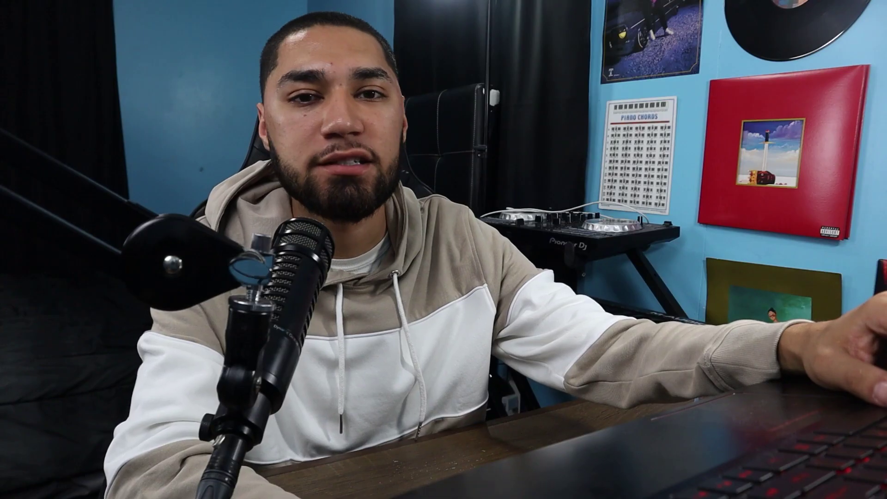
Show the channel rack and check the channel settings of the second Bo Hansson sample.
key("F6")
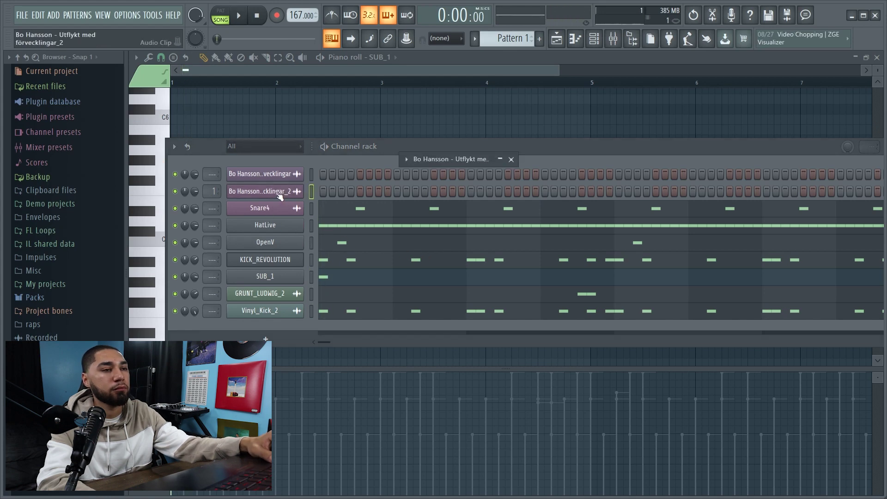
left_click(455, 158)
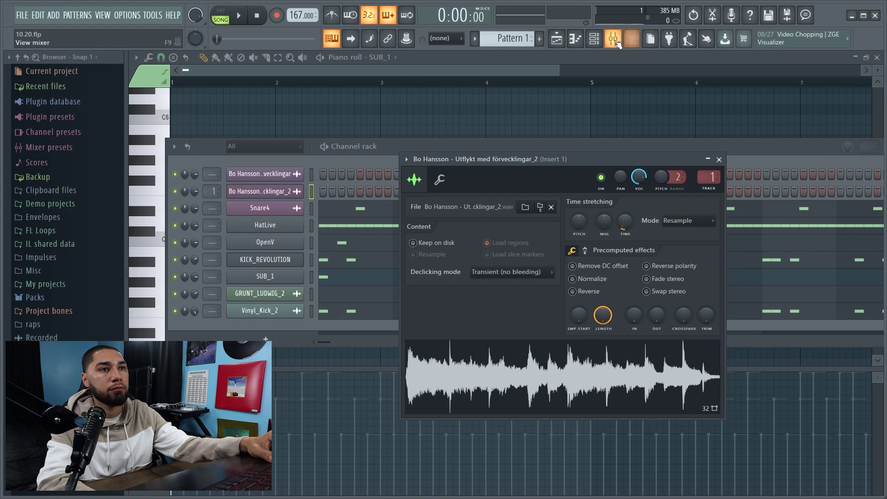
left_click(552, 141)
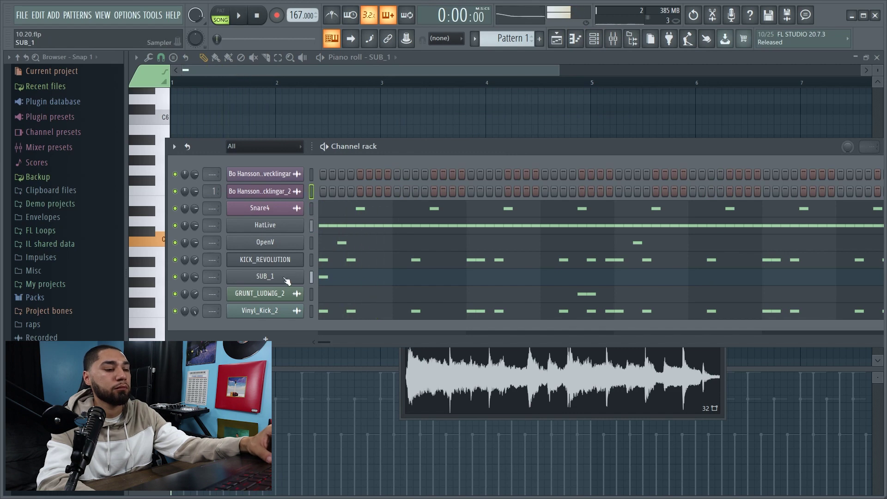
Paste the copied kick notes into the SUB_1 channel in place of its single note and open its piano roll.
right_click(283, 277)
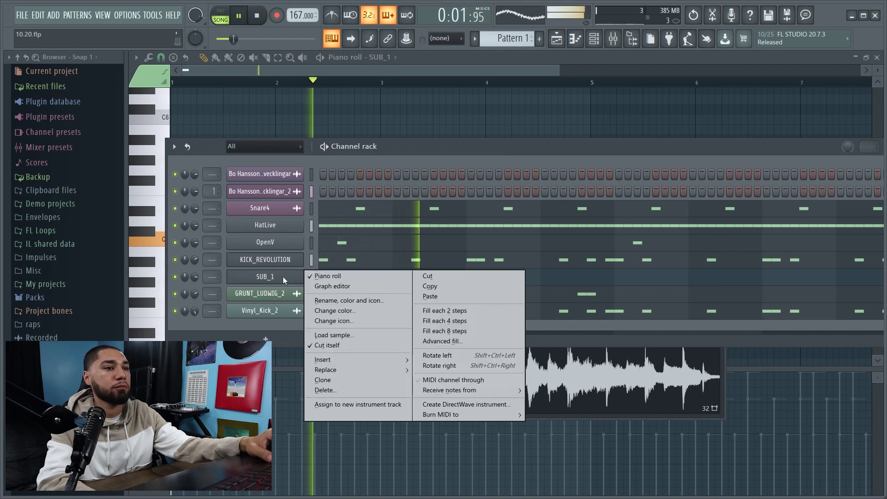
left_click(439, 299)
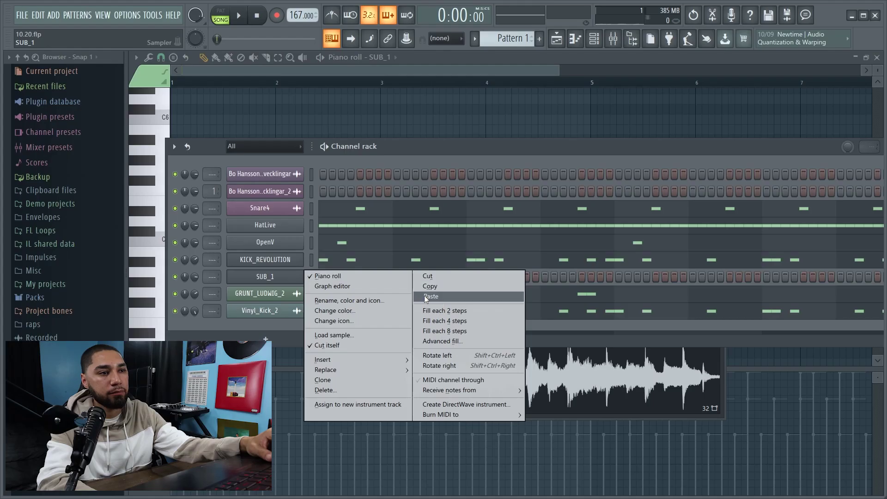
left_click(426, 297)
right_click(300, 273)
right_click(303, 275)
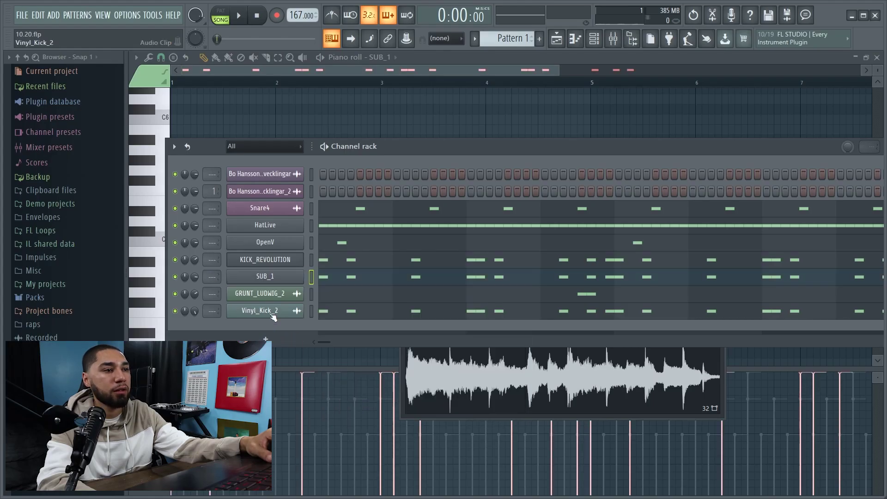
right_click(303, 276)
left_click(316, 130)
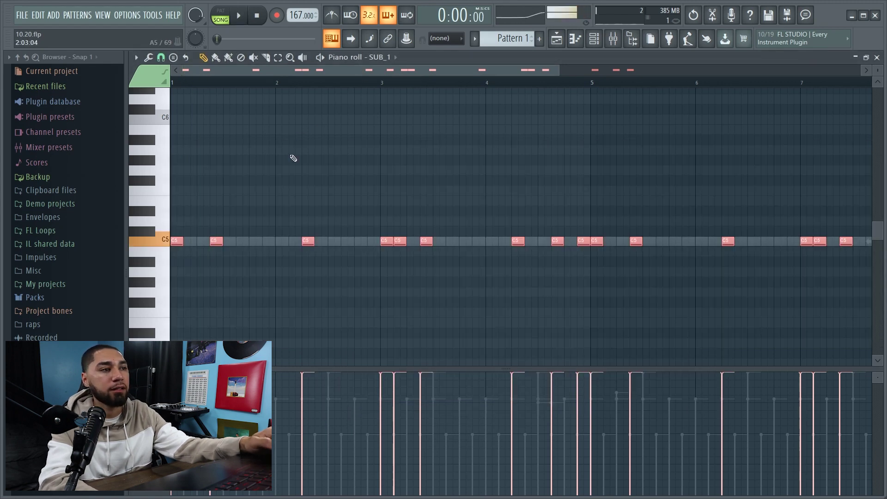
Lengthen the two bar 1 SUB_1 notes to three steps and place both on C5.
key("space")
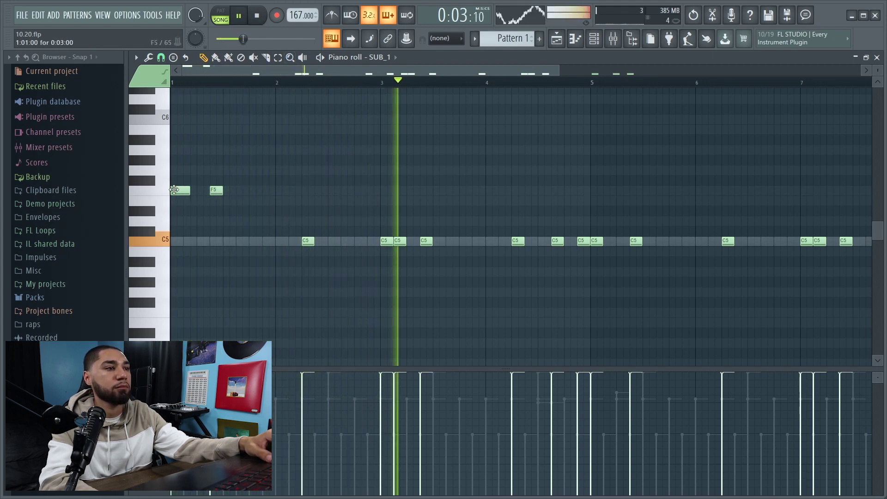
left_click_drag(181, 191, 181, 241)
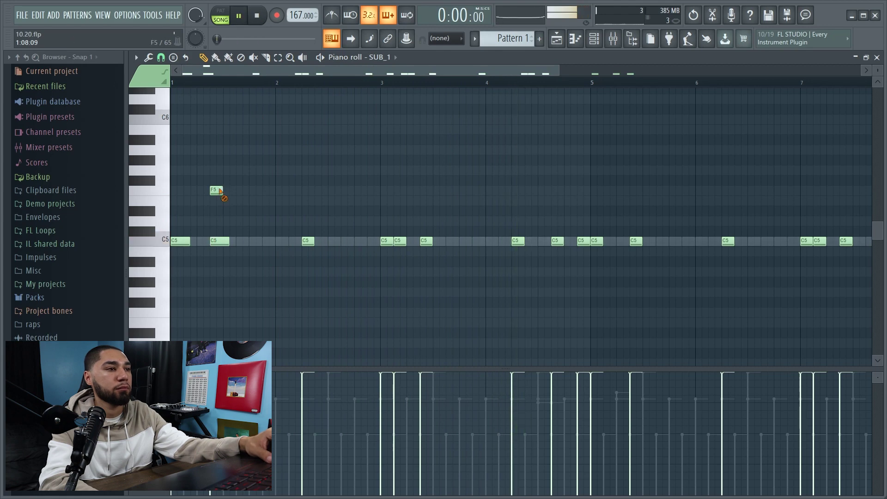
left_click_drag(216, 190, 218, 241)
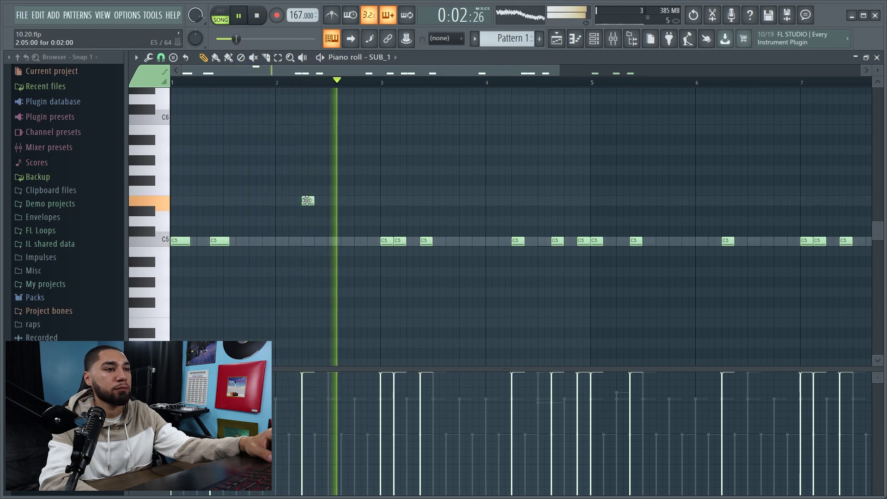
Raise the bar 2 note and the first two bar 3 notes of SUB_1 to E5, and the third bar 3 note to G5.
key("space")
left_click_drag(383, 238, 383, 205)
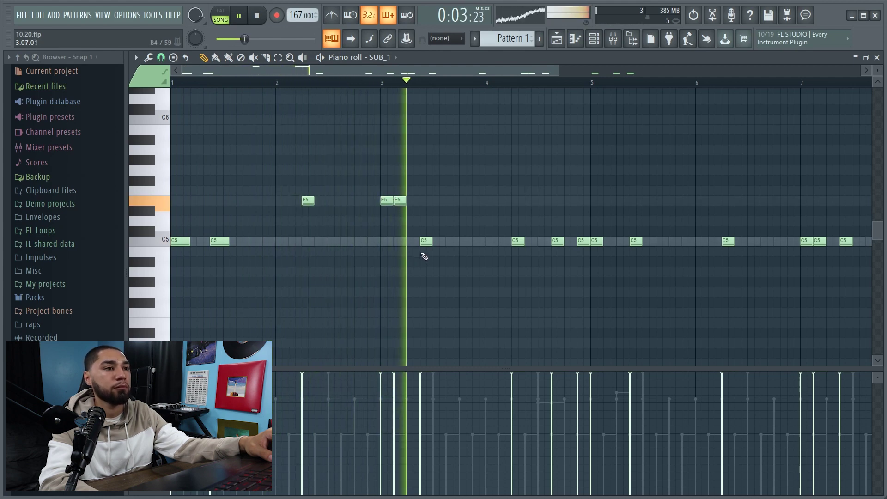
key("space")
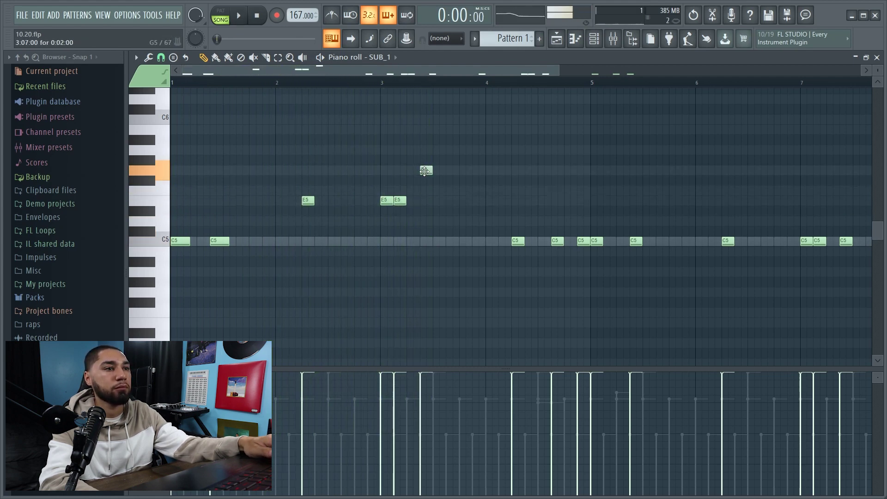
Play the pattern and move the first two bar 4 SUB_1 notes from C5 to G5.
key("space")
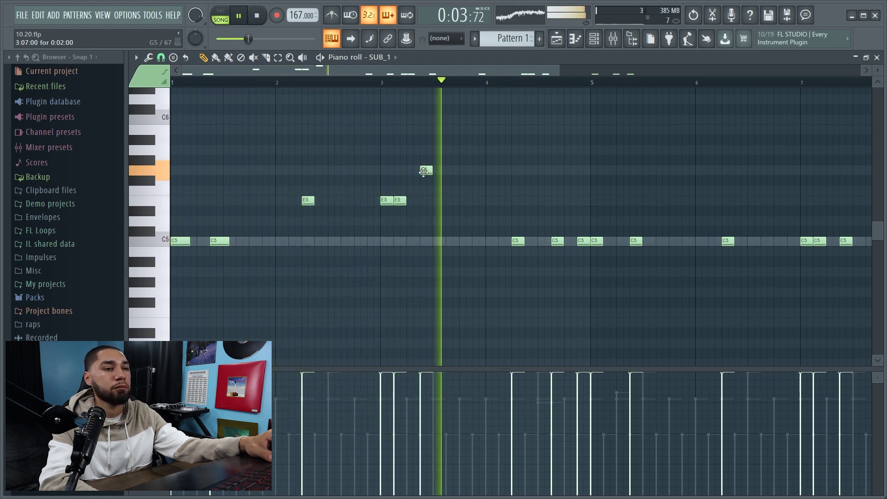
left_click(515, 170)
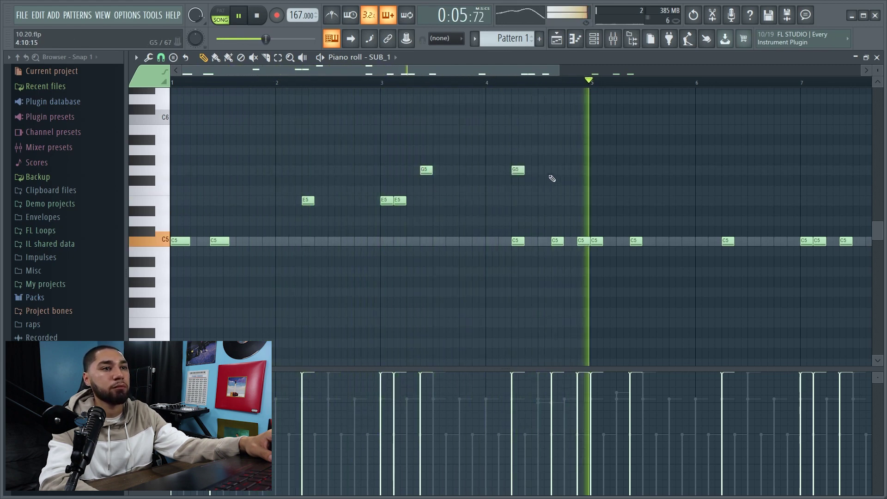
key("space")
right_click(557, 241)
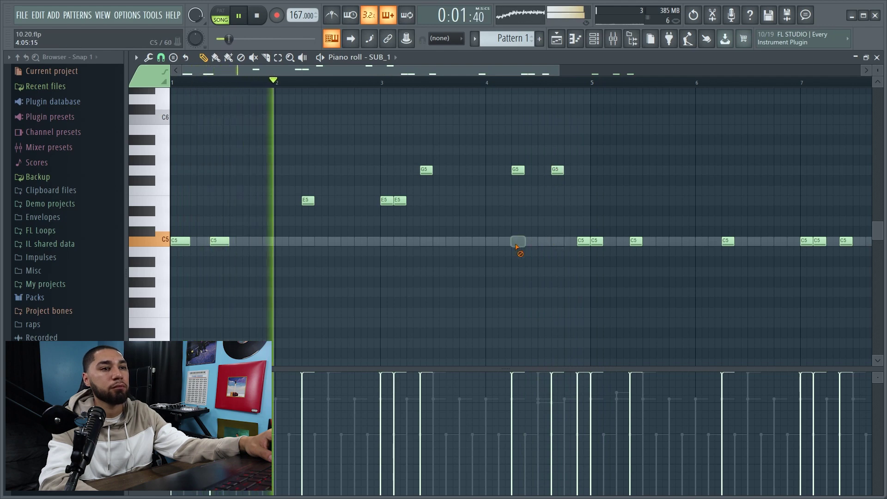
right_click(518, 240)
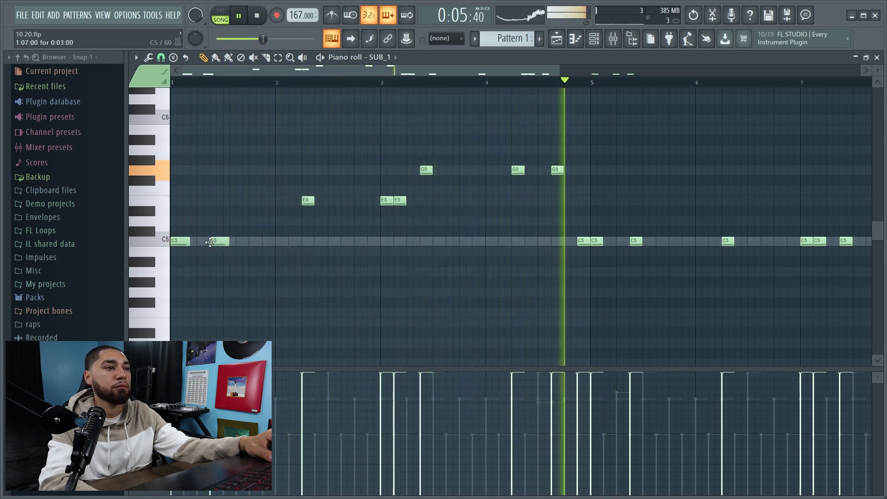
Redraw the bar 2 SUB_1 note on E5 at three steps and the first two bar 3 notes on E5 at two steps.
left_click(304, 201)
left_click(384, 200)
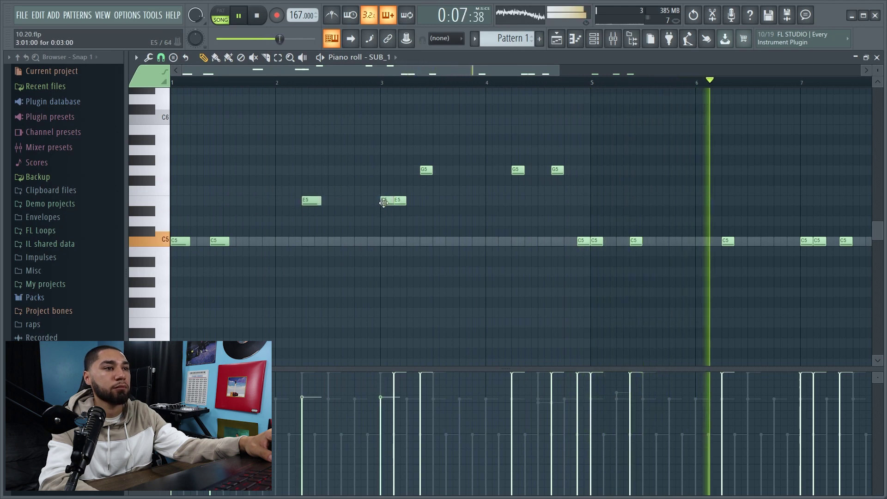
left_click(397, 200)
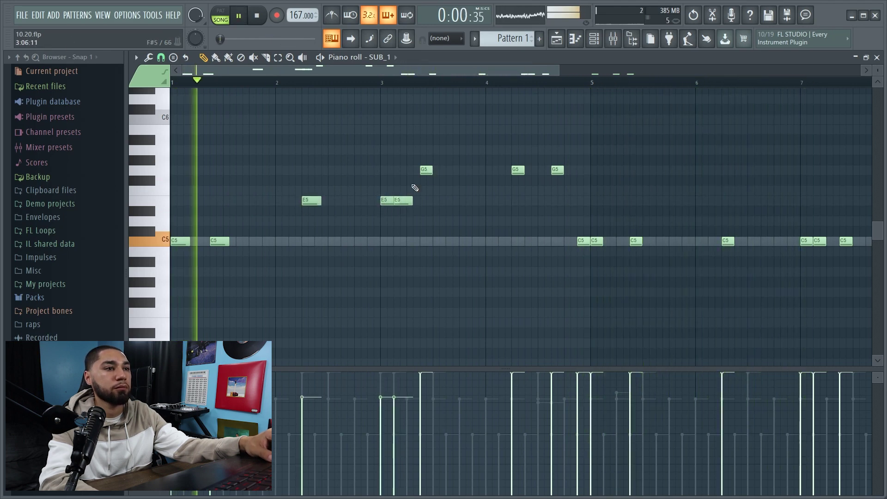
left_click_drag(393, 205, 388, 215)
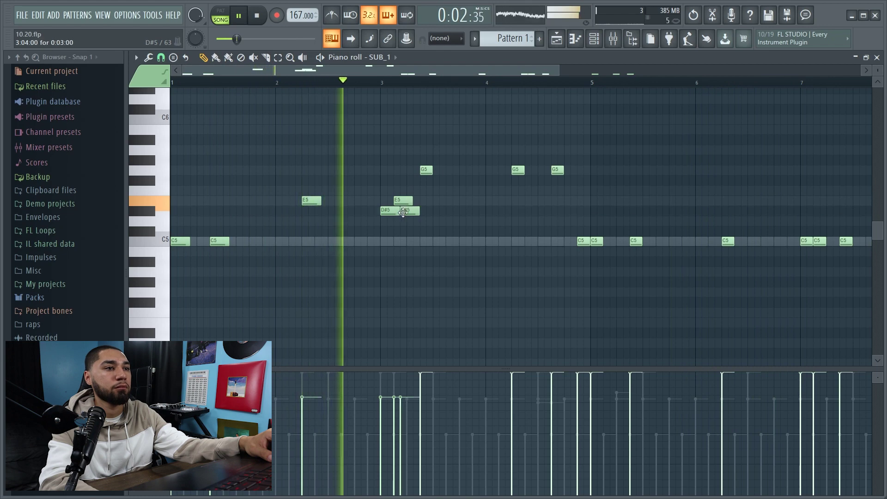
key("space")
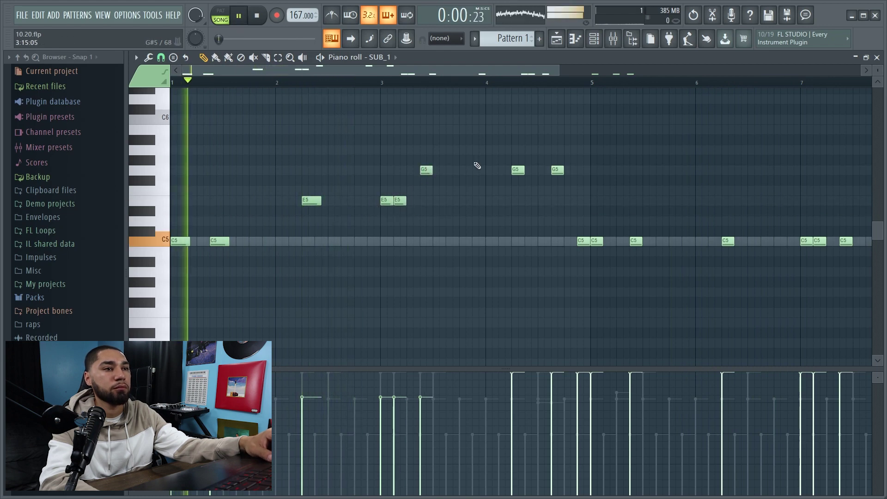
Redraw the second bar 4 SUB_1 note on G5 and the last bar 4 note on C5, each two steps long.
right_click(557, 170)
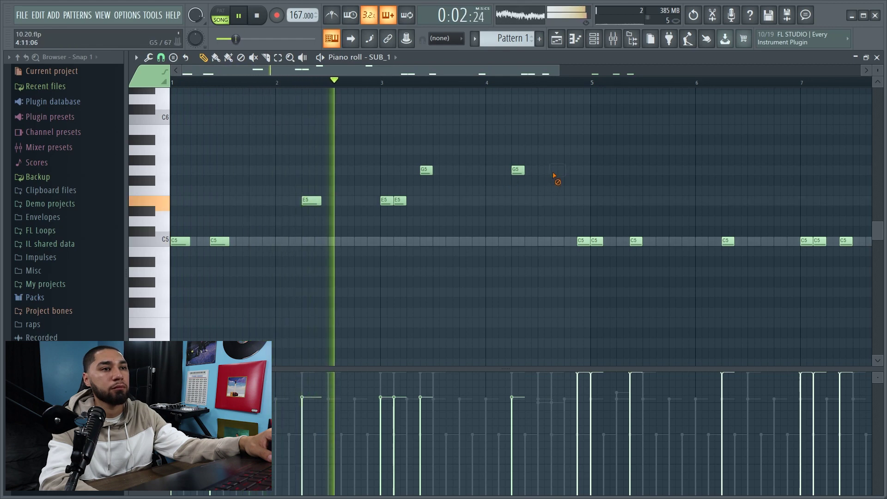
left_click(555, 172)
right_click(581, 241)
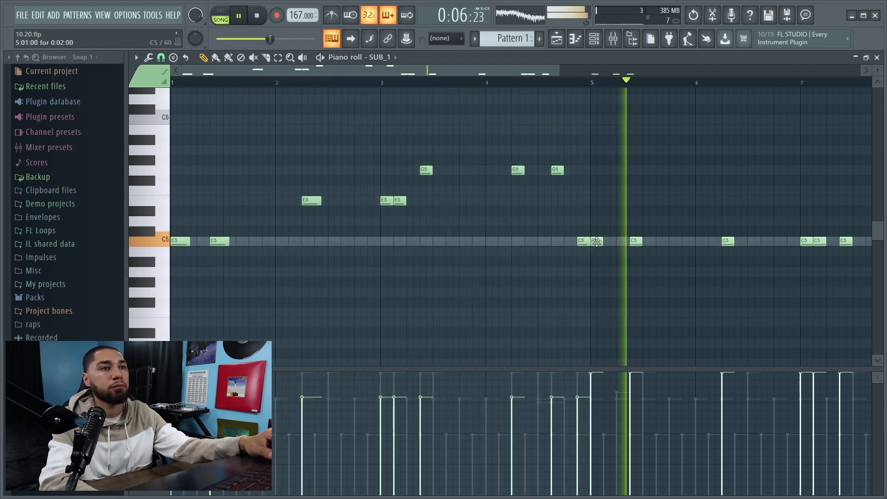
Open the mixer and play the sample on Insert 1 with its first Fruity parametric EQ 2 enabled.
left_click(617, 43)
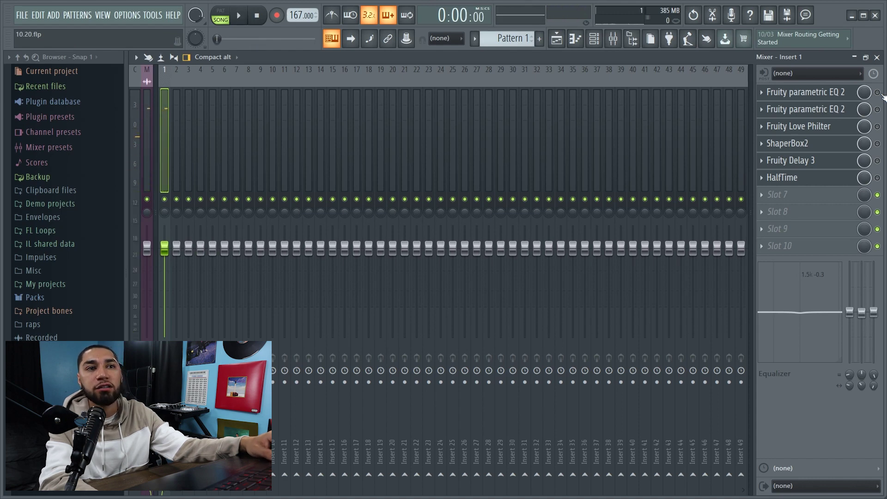
key("space")
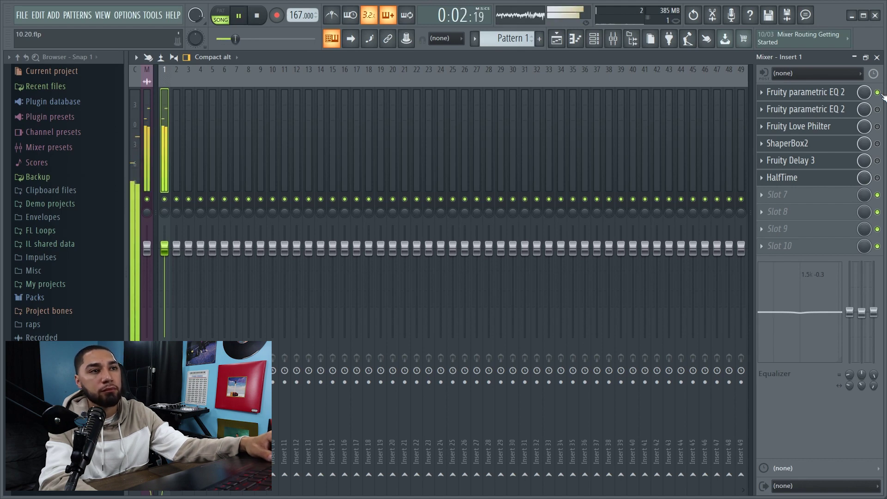
key("space")
Inspect the first equalizer's curve on Insert 1 during playback, then close it and compare the sound with that effect bypassed.
left_click(805, 93)
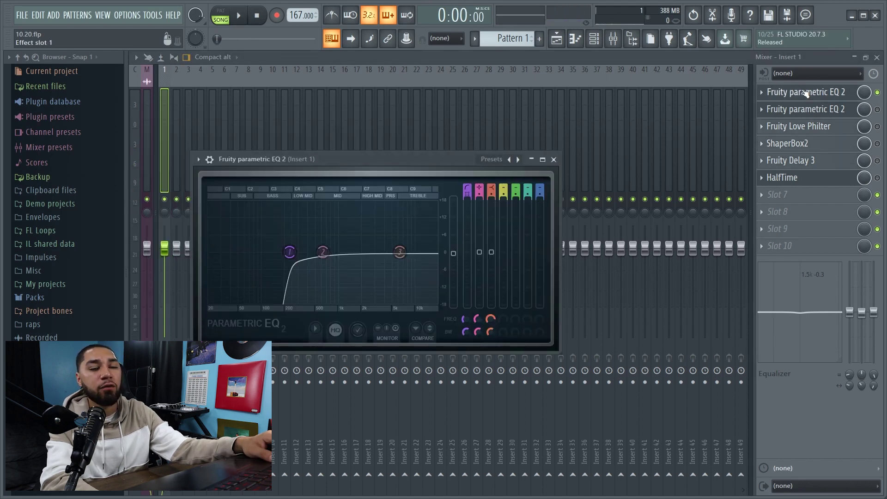
key("space")
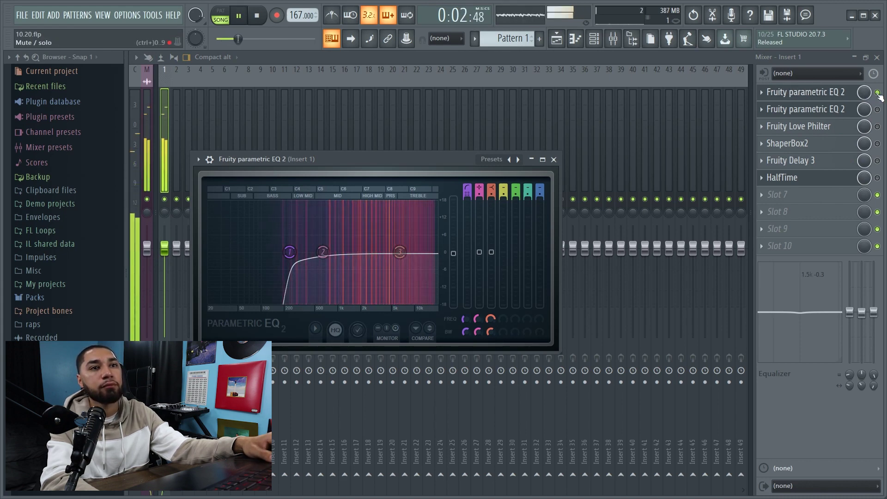
key("Escape")
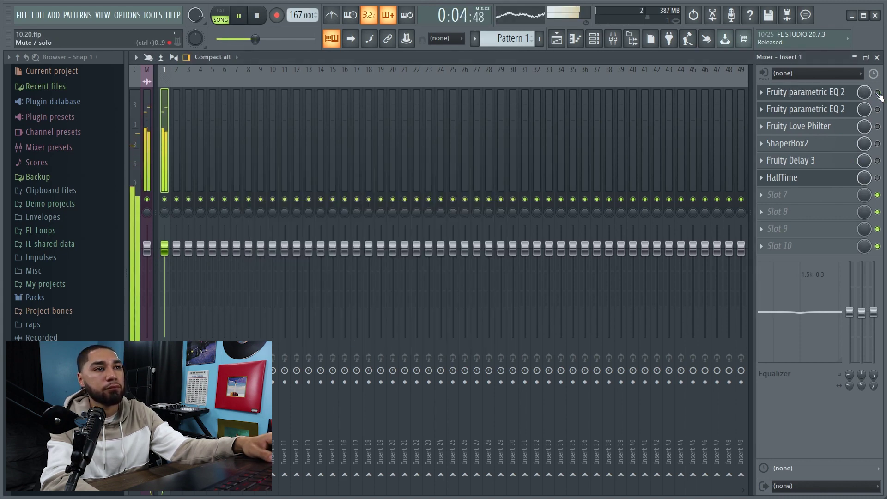